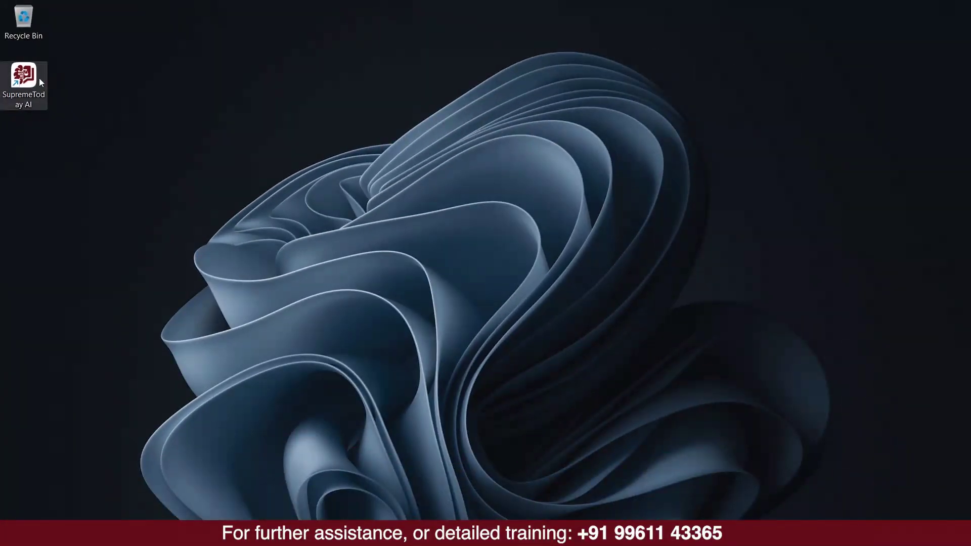
Launch SupremeToday AI from its desktop icon to reach the recent judgments list.
{"action": "double_click", "coordinate": [40, 79]}
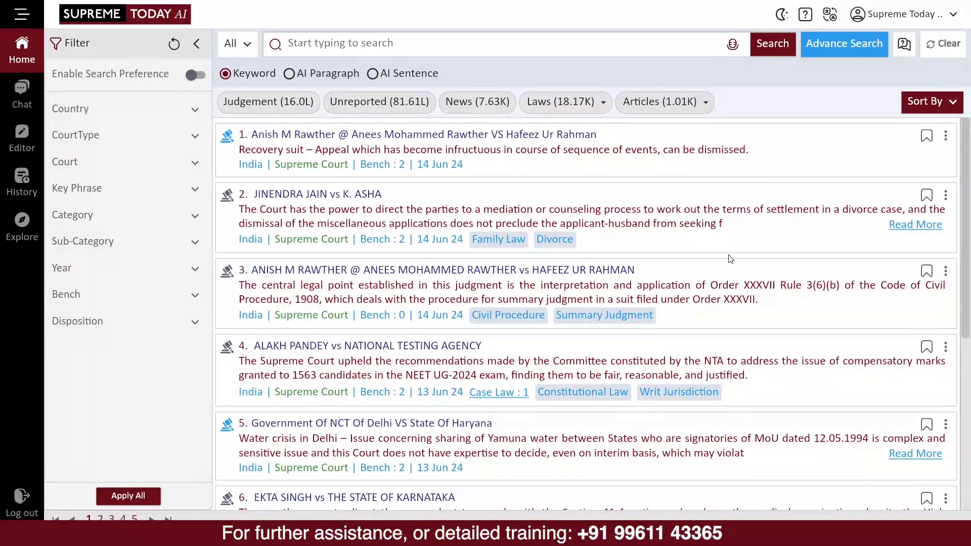
{"action": "scroll", "coordinate": [366, 194], "scroll_direction": "down", "scroll_amount": 6}
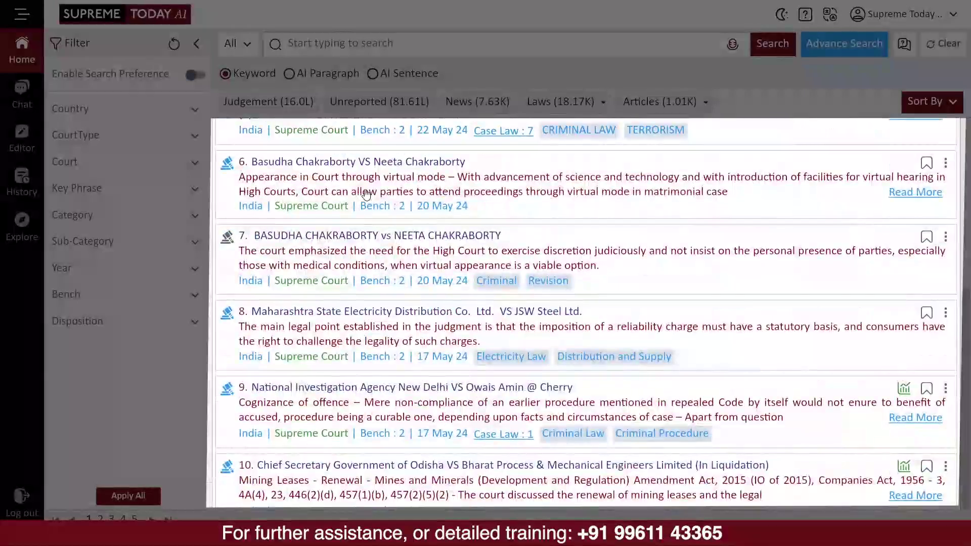
{"action": "scroll", "coordinate": [367, 195], "scroll_direction": "up", "scroll_amount": 5}
{"action": "scroll", "coordinate": [443, 288], "scroll_direction": "up", "scroll_amount": 3}
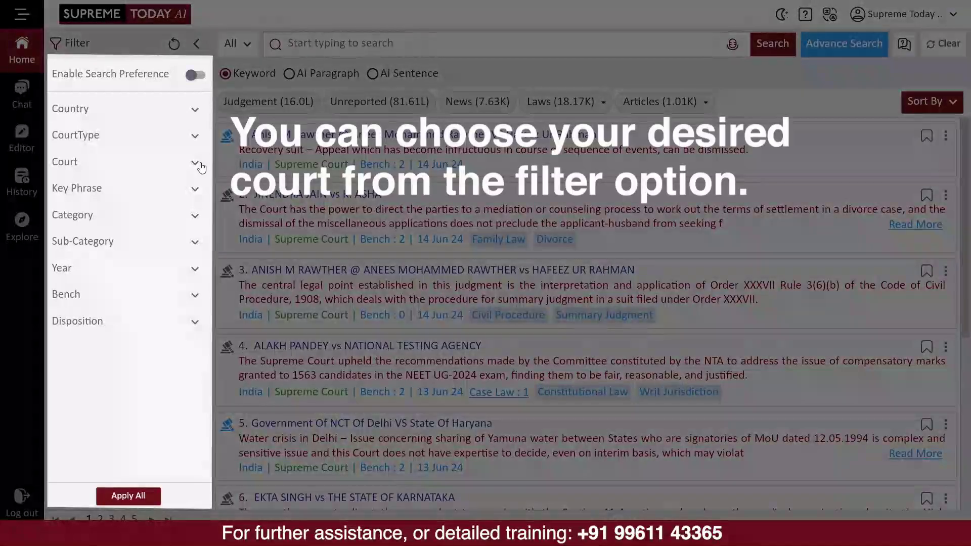
Filter judgments to the Supreme Court, Allahabad and Kerala courts and apply the filter.
{"action": "left_click", "coordinate": [196, 163]}
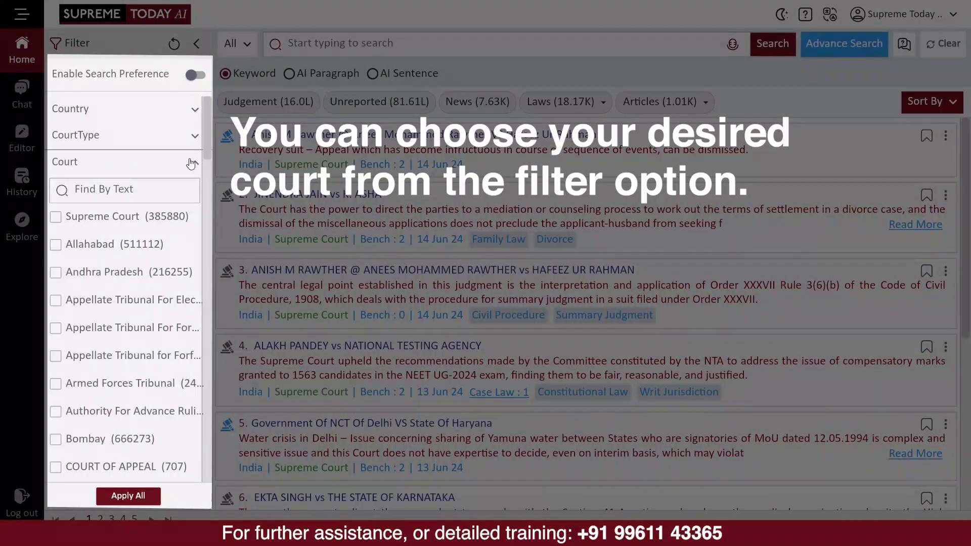
{"action": "left_click", "coordinate": [56, 216]}
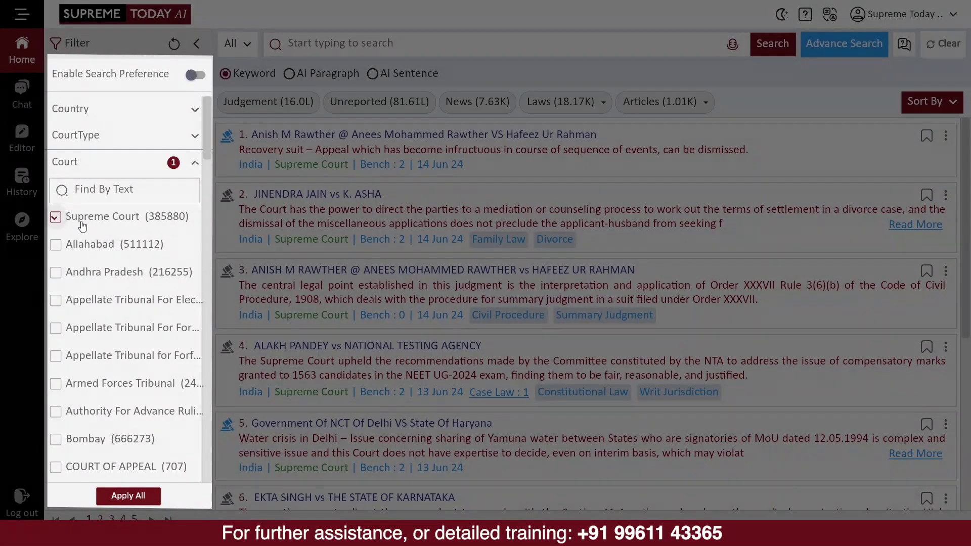
{"action": "left_click", "coordinate": [57, 245]}
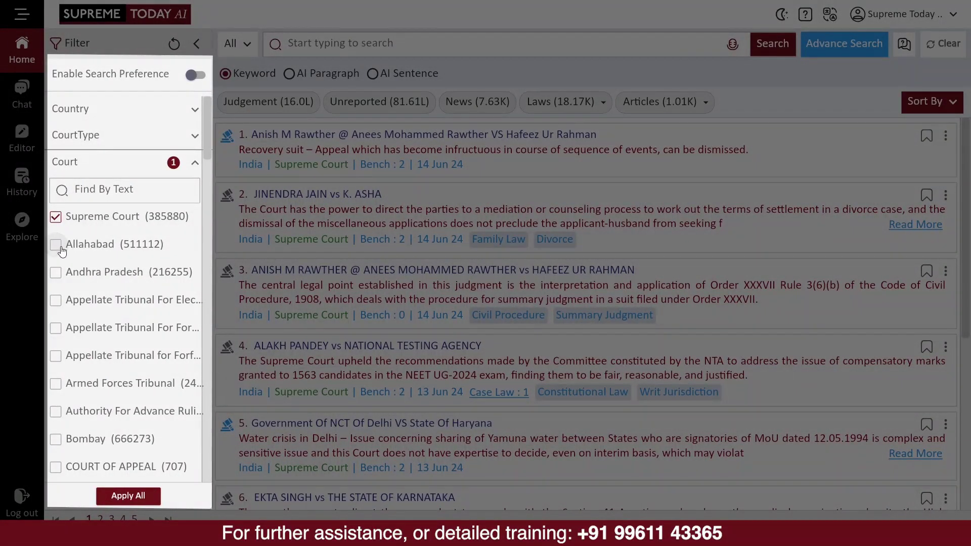
{"action": "left_click", "coordinate": [115, 190]}
{"action": "type", "text": "Kera"}
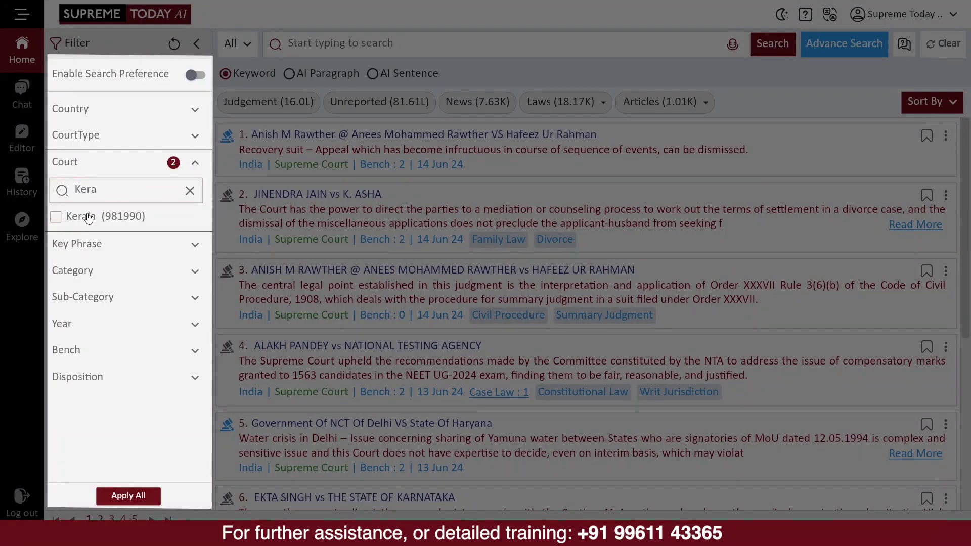
{"action": "left_click", "coordinate": [55, 217]}
{"action": "left_click", "coordinate": [132, 490]}
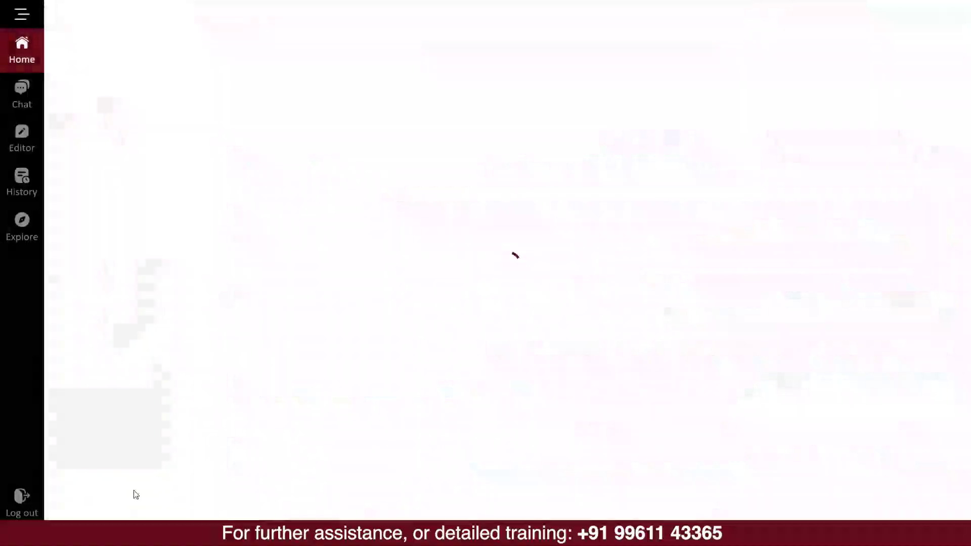
{"action": "scroll", "coordinate": [412, 265], "scroll_direction": "down", "scroll_amount": 5}
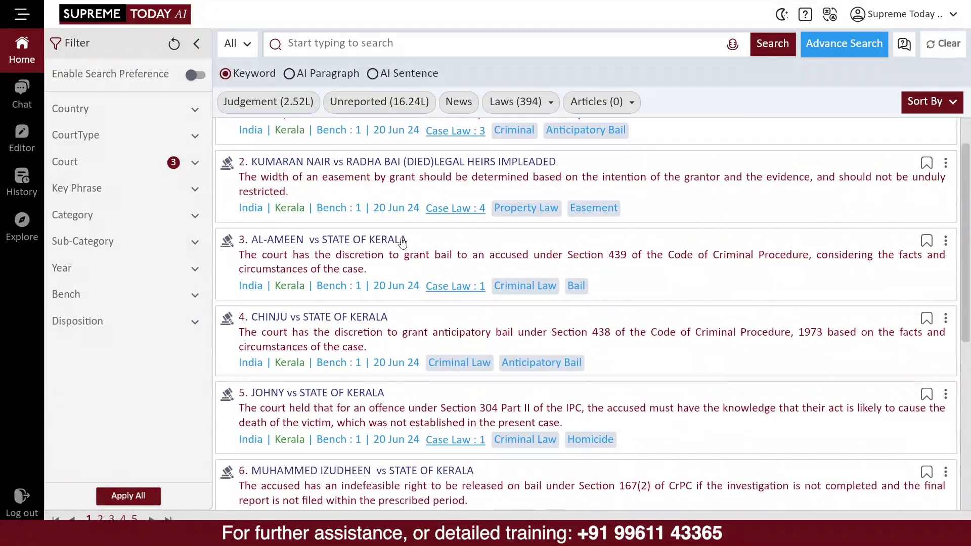
{"action": "scroll", "coordinate": [413, 264], "scroll_direction": "up", "scroll_amount": 5}
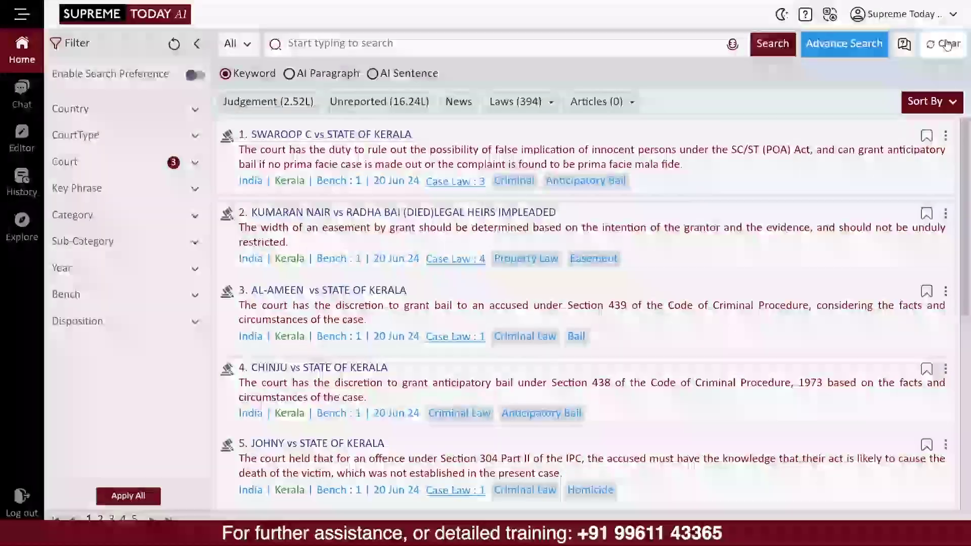
Clear all filters to restore the default list, then open the Advance Search form.
{"action": "left_click", "coordinate": [943, 44]}
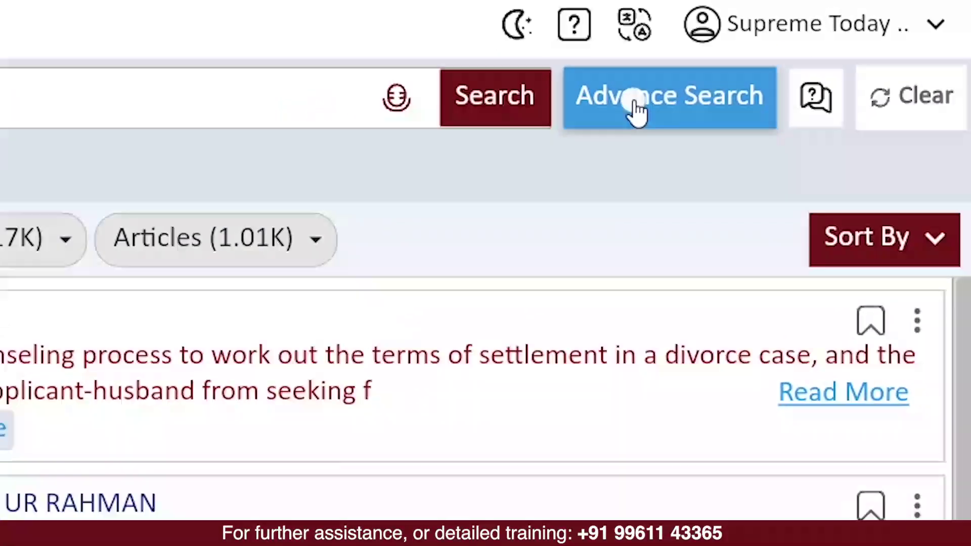
{"action": "left_click", "coordinate": [570, 119]}
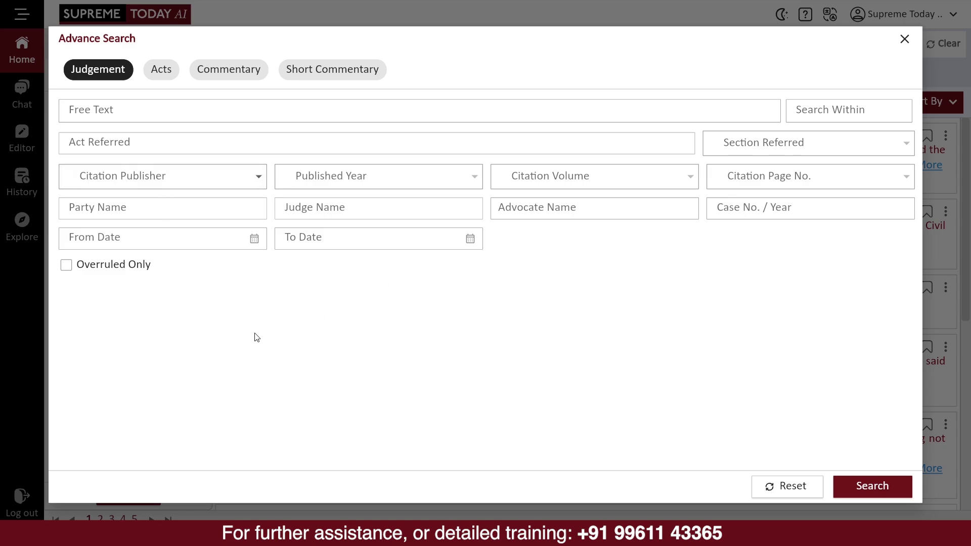
Add Negotiable Instruments Act section S.138 as an advanced search criterion.
{"action": "left_click", "coordinate": [168, 146]}
{"action": "type", "text": "ne"}
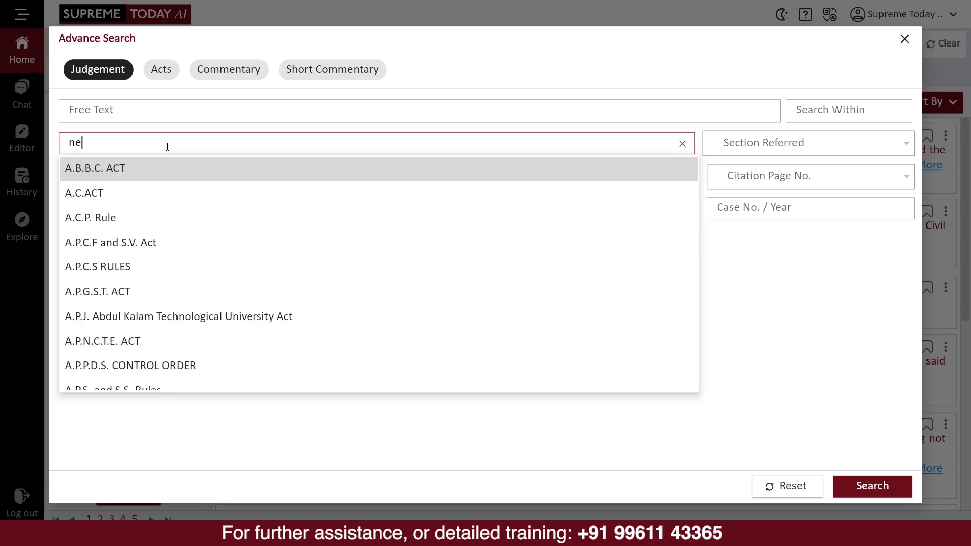
{"action": "type", "text": "goti"}
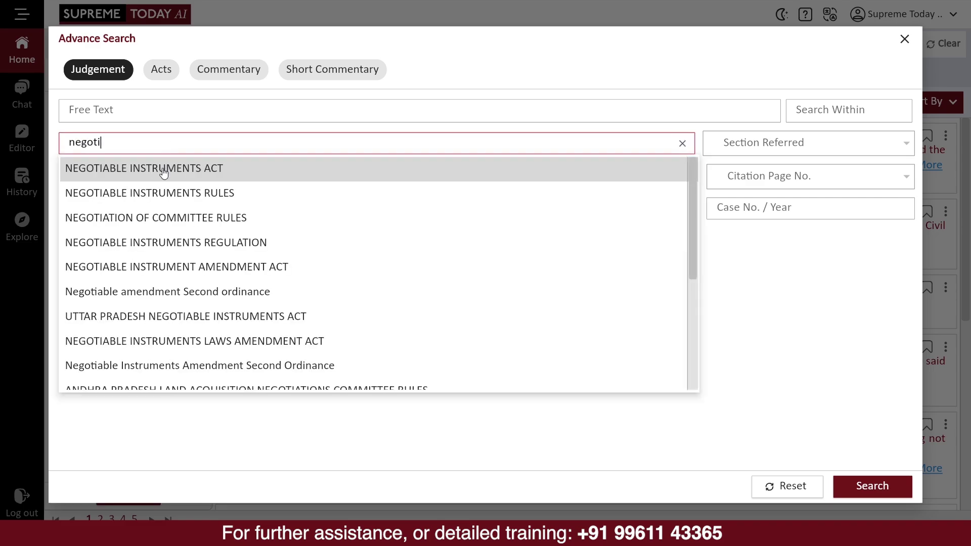
{"action": "left_click", "coordinate": [163, 172]}
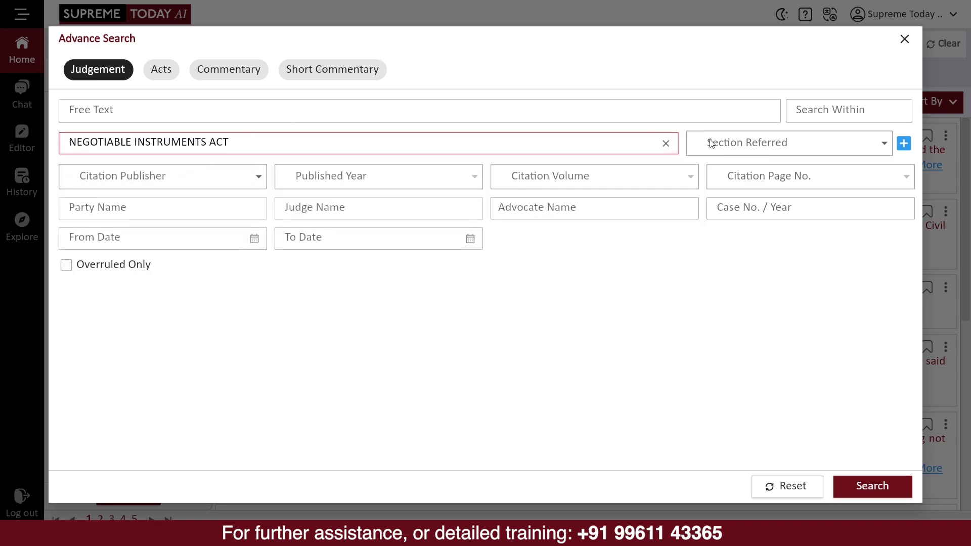
{"action": "left_click", "coordinate": [833, 107]}
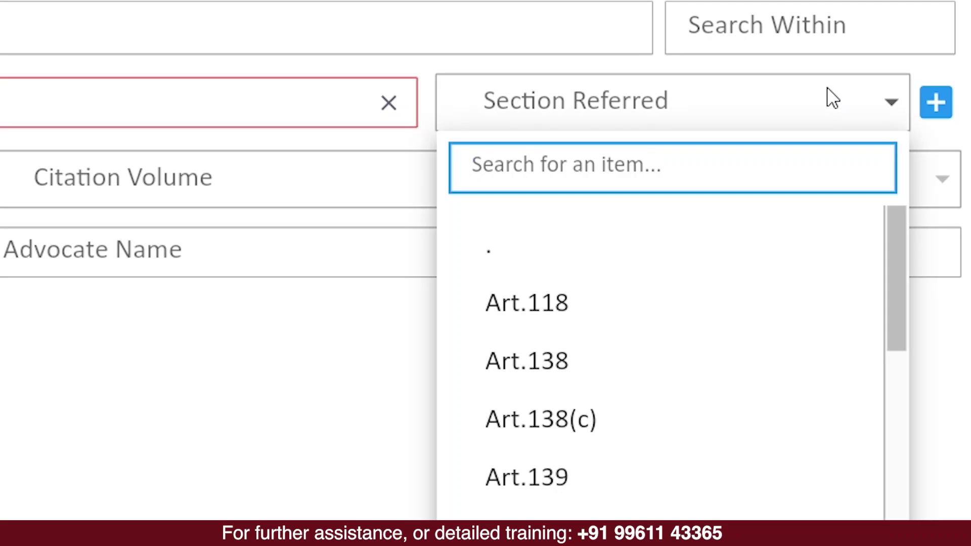
{"action": "type", "text": "138"}
{"action": "left_click", "coordinate": [502, 361]}
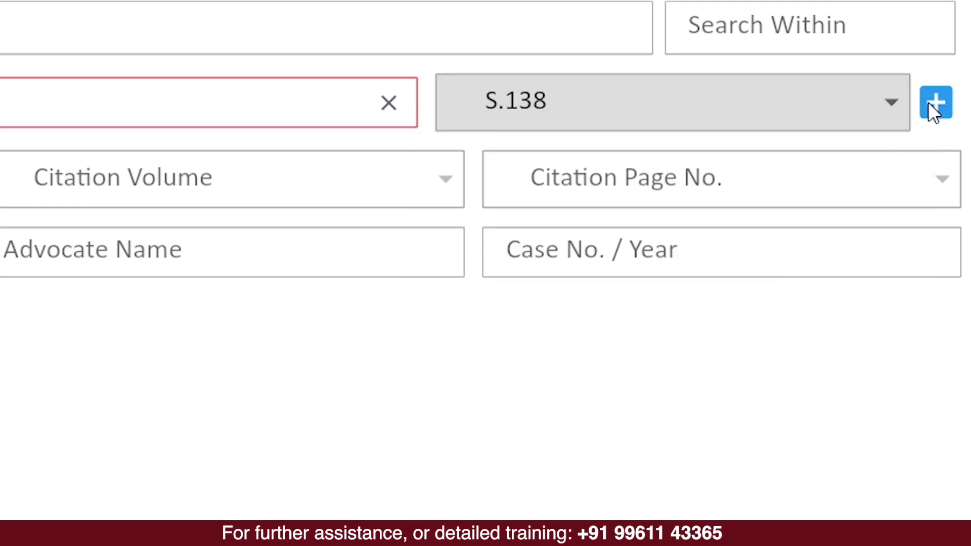
{"action": "left_click", "coordinate": [930, 104]}
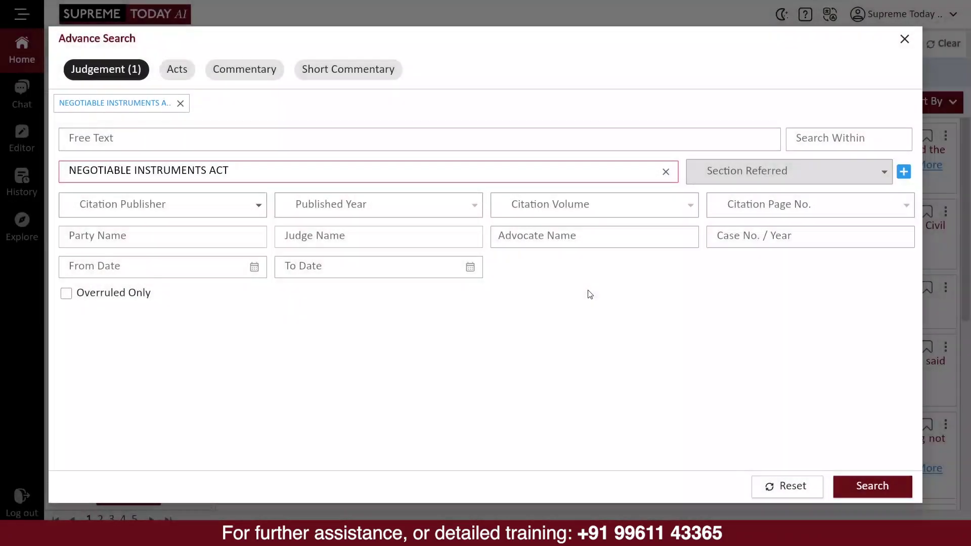
Add Negotiable Instruments Act section S.142 as a second criterion.
{"action": "left_click", "coordinate": [844, 167]}
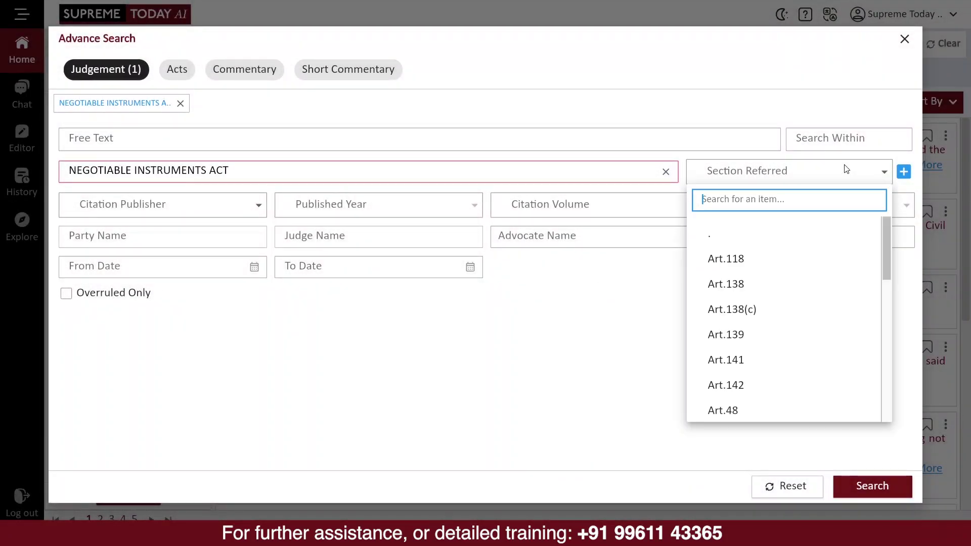
{"action": "type", "text": "142"}
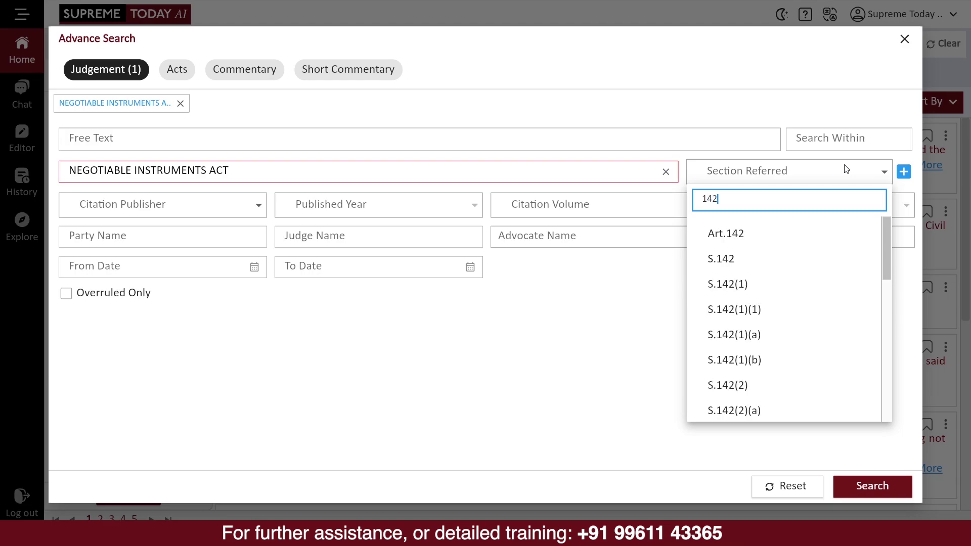
{"action": "left_click", "coordinate": [715, 262]}
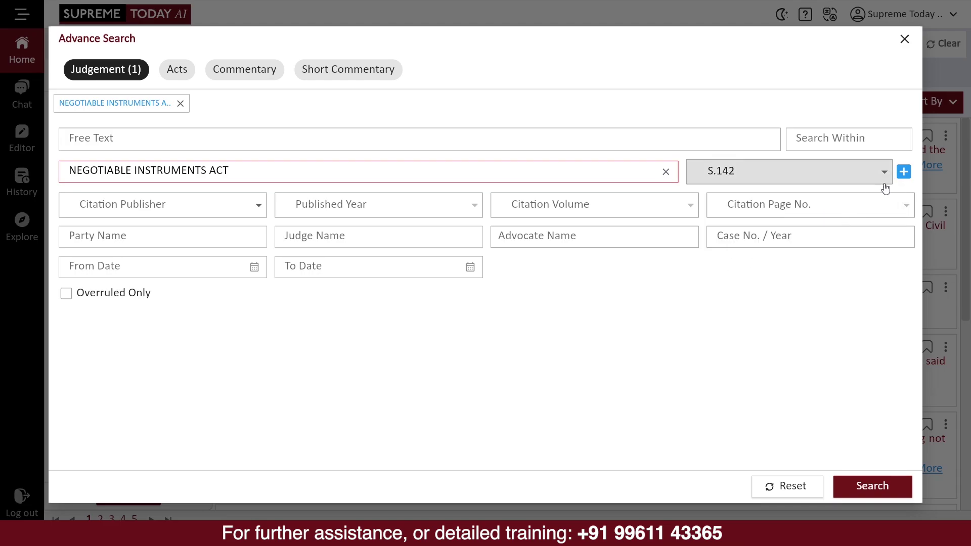
{"action": "left_click", "coordinate": [903, 172]}
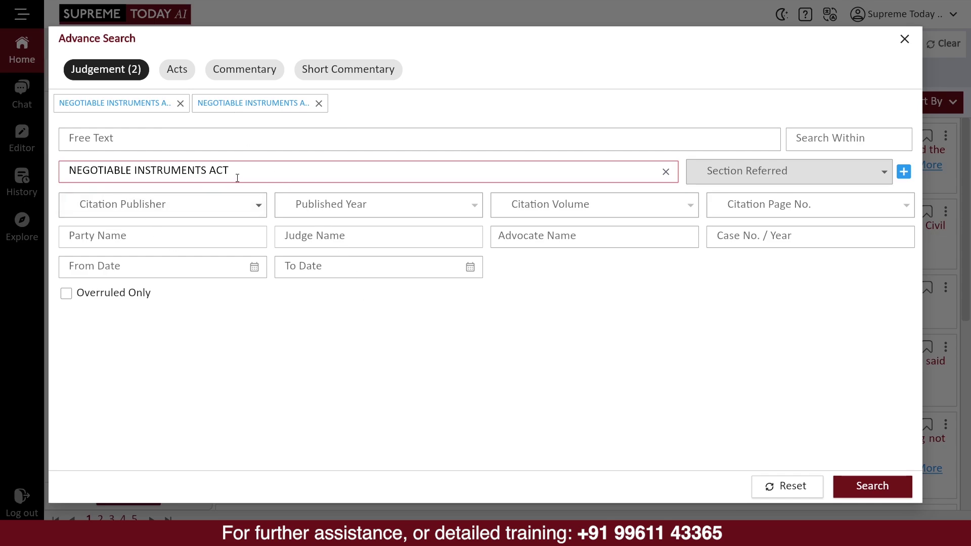
Add Criminal Procedure Code section S.482 as a third advanced search criterion.
{"action": "triple_click", "coordinate": [258, 173]}
{"action": "type", "text": "crpc"}
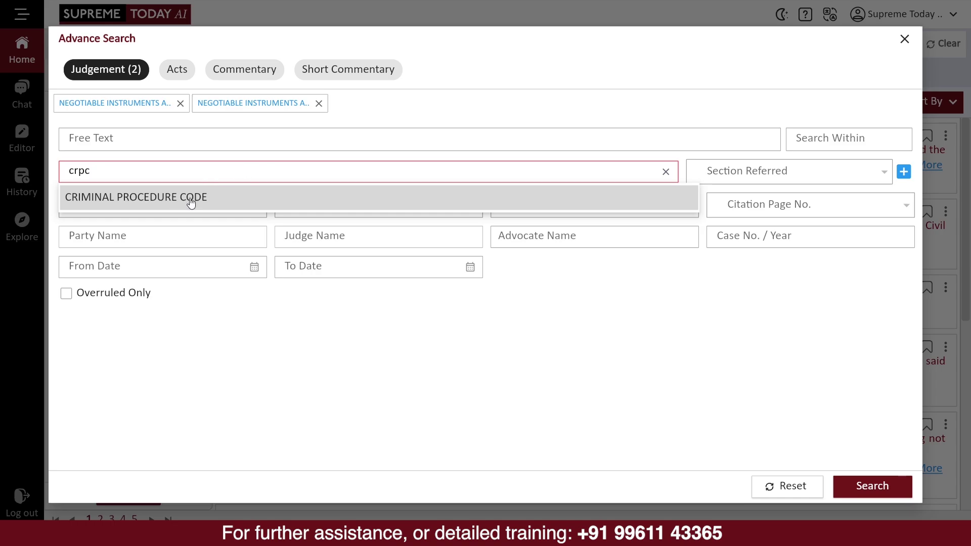
{"action": "left_click", "coordinate": [121, 201]}
{"action": "left_click", "coordinate": [741, 174]}
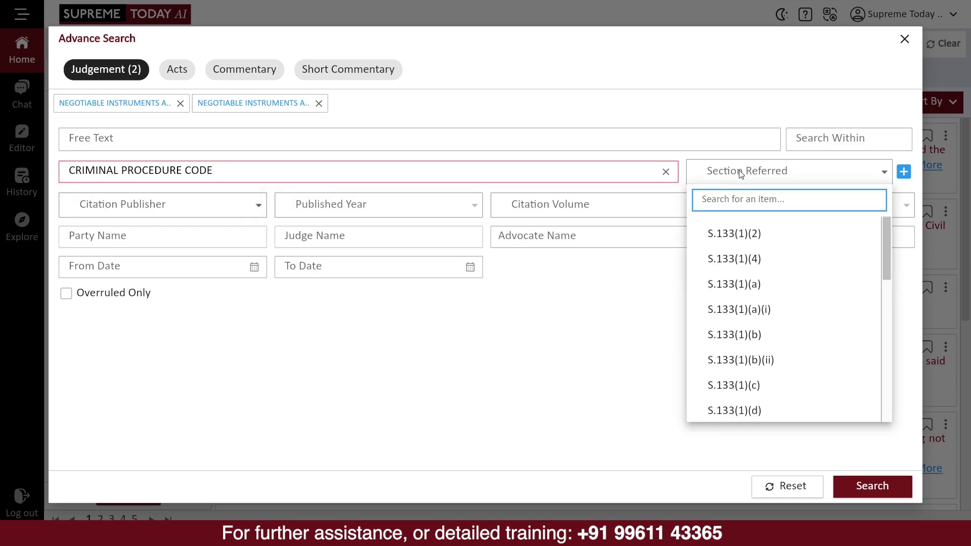
{"action": "type", "text": "482"}
{"action": "left_click", "coordinate": [735, 284]}
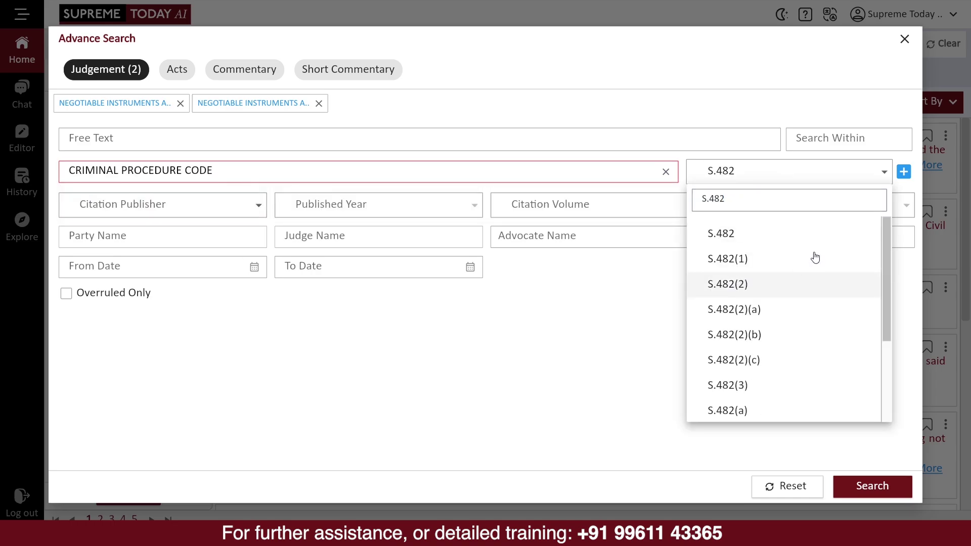
{"action": "left_click", "coordinate": [904, 172]}
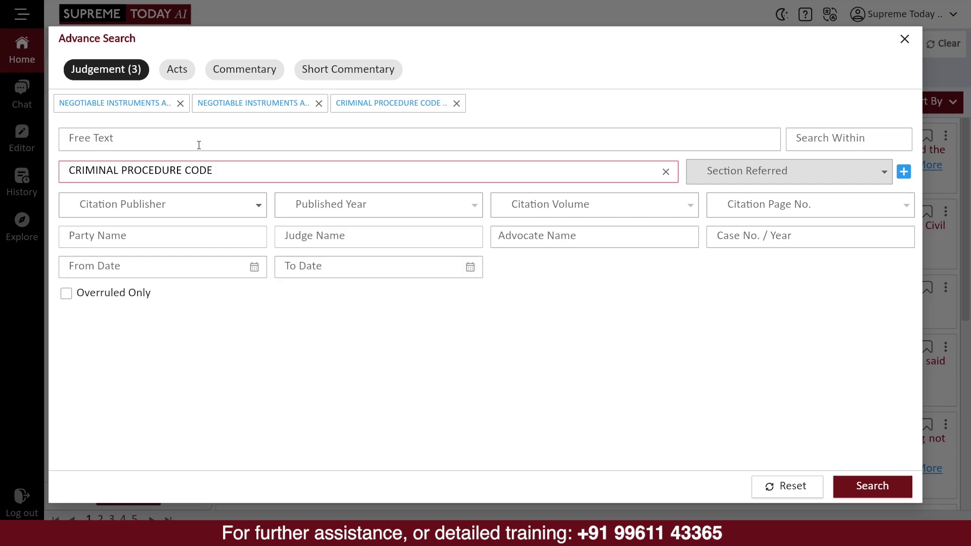
{"action": "left_click", "coordinate": [199, 145]}
{"action": "type", "text": "evidence rebuttal"}
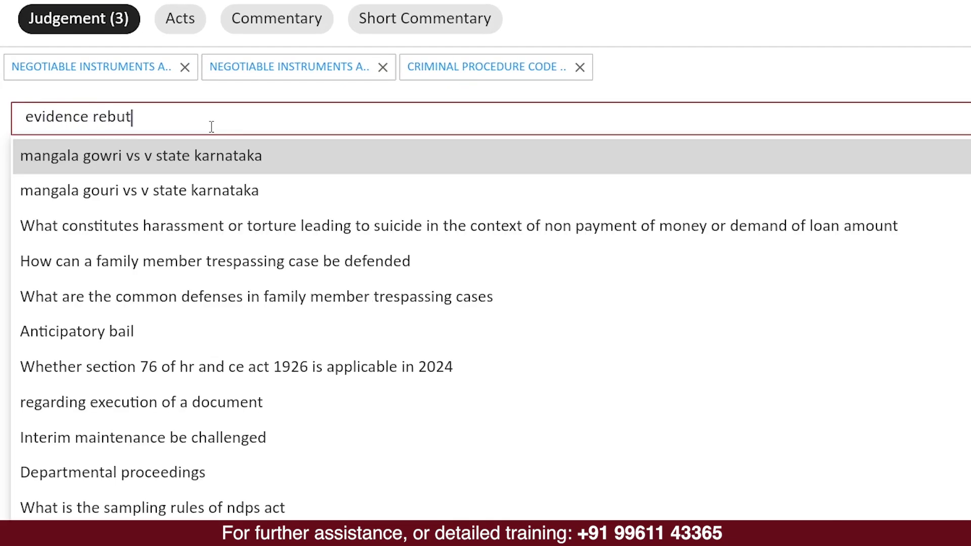
{"action": "left_click", "coordinate": [173, 162]}
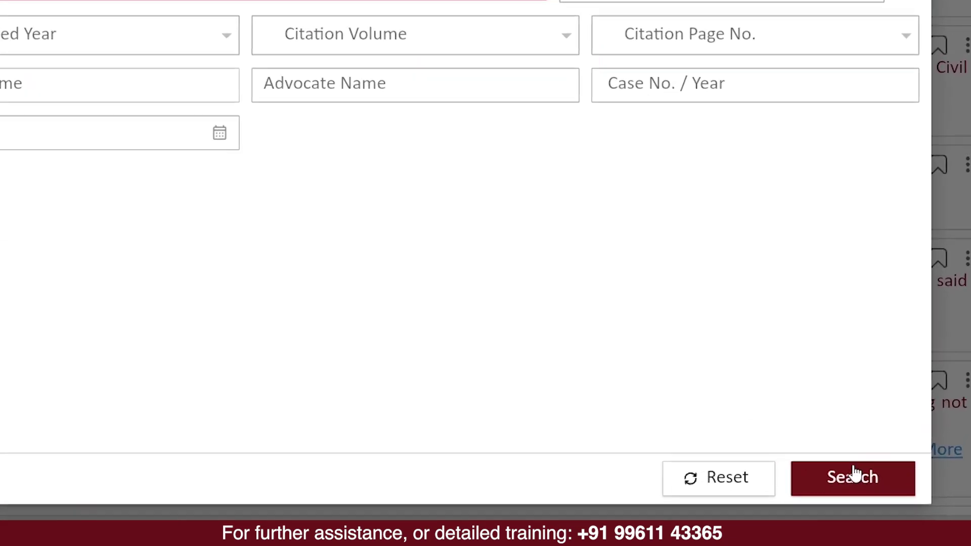
{"action": "left_click", "coordinate": [928, 509]}
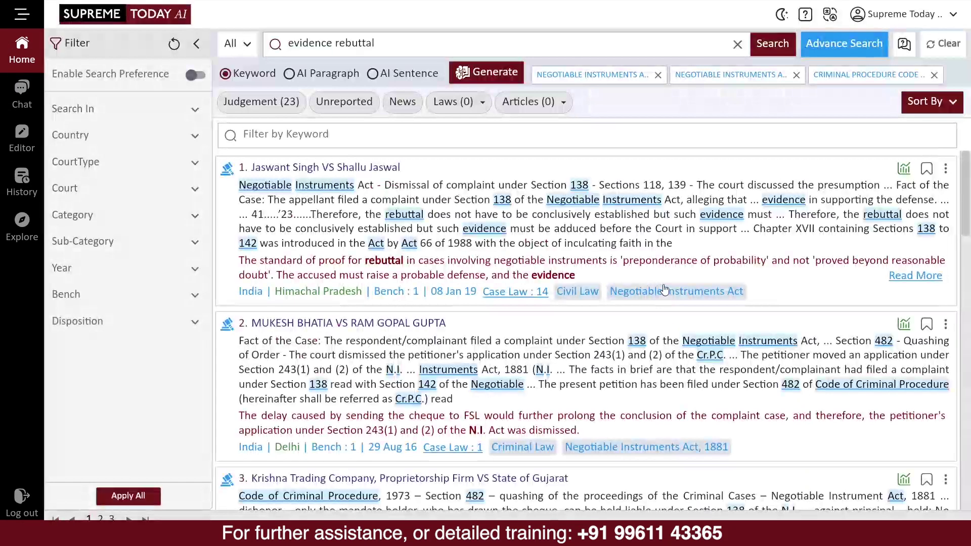
{"action": "scroll", "coordinate": [309, 257], "scroll_direction": "down", "scroll_amount": 3}
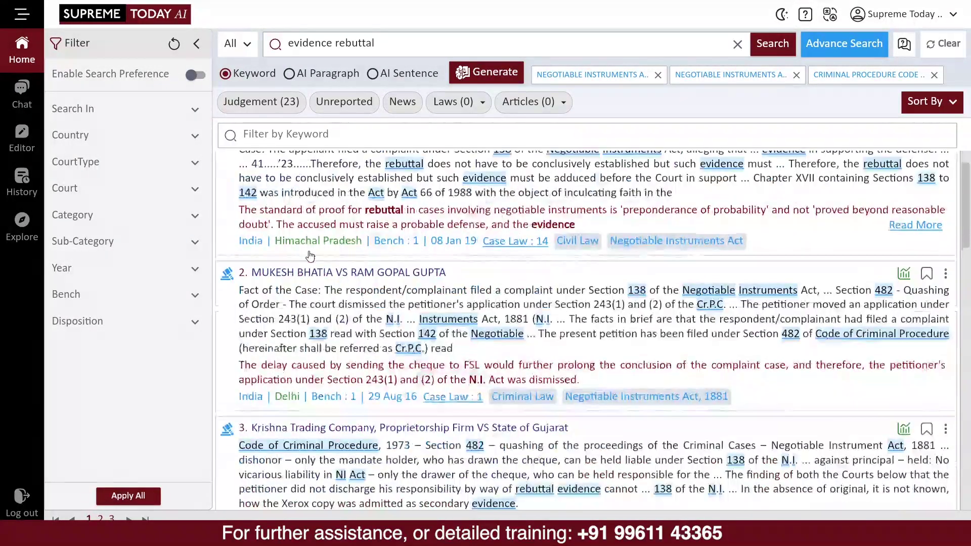
{"action": "scroll", "coordinate": [310, 256], "scroll_direction": "up", "scroll_amount": 1}
{"action": "scroll", "coordinate": [310, 256], "scroll_direction": "up", "scroll_amount": 2}
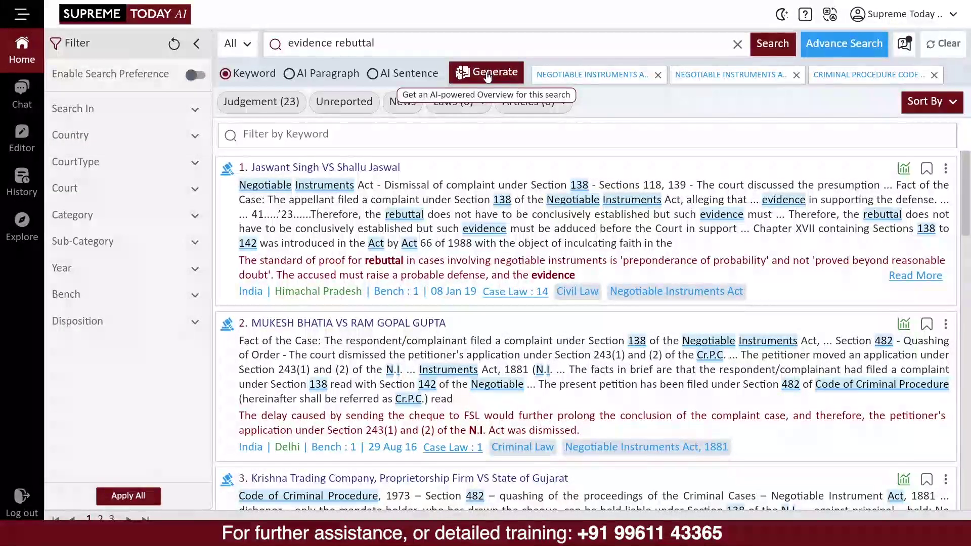
Generate the AI overview on evidence rebuttal, then reopen the blank Advance Search form.
{"action": "left_click", "coordinate": [487, 76]}
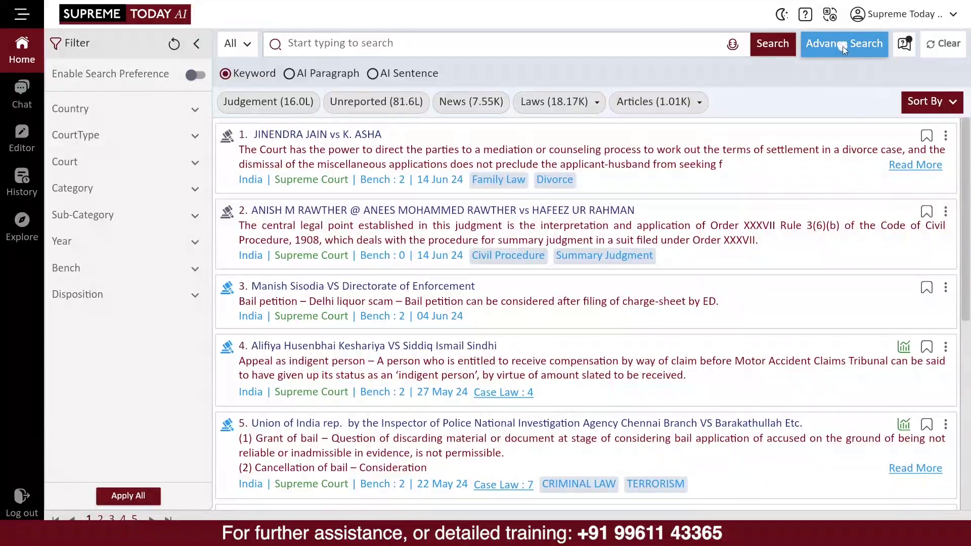
{"action": "left_click", "coordinate": [842, 45]}
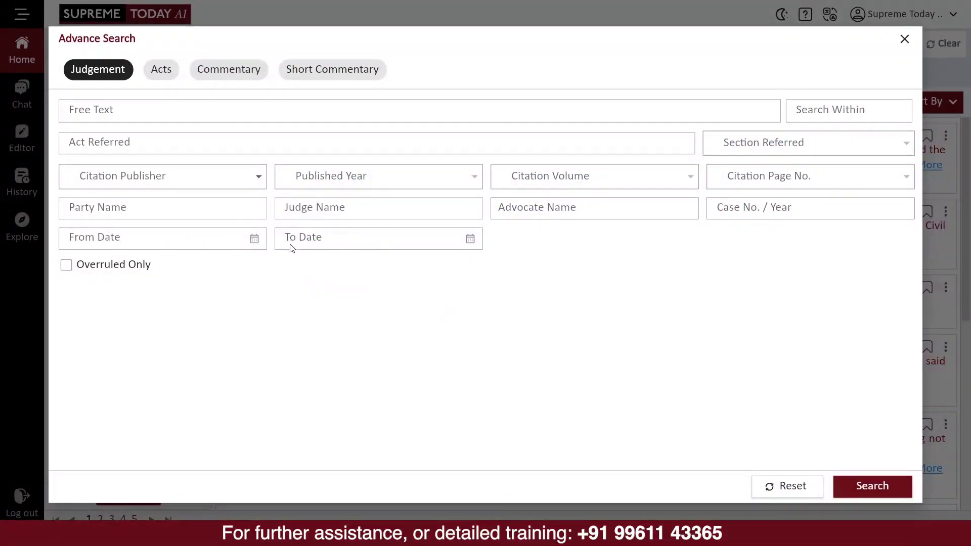
Browse the Acts, Commentary and Short Commentary lists, then close Advance Search.
{"action": "left_click", "coordinate": [163, 71]}
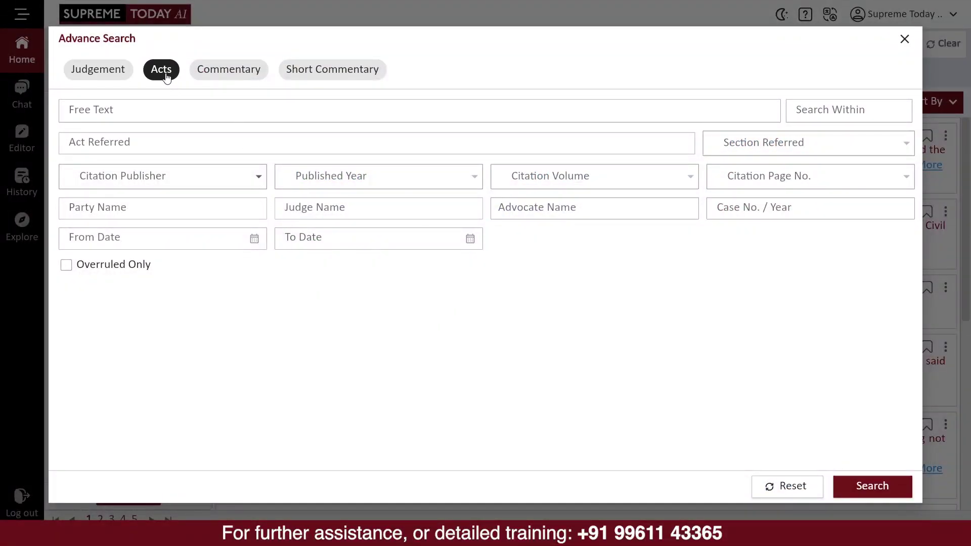
{"action": "left_click", "coordinate": [239, 76]}
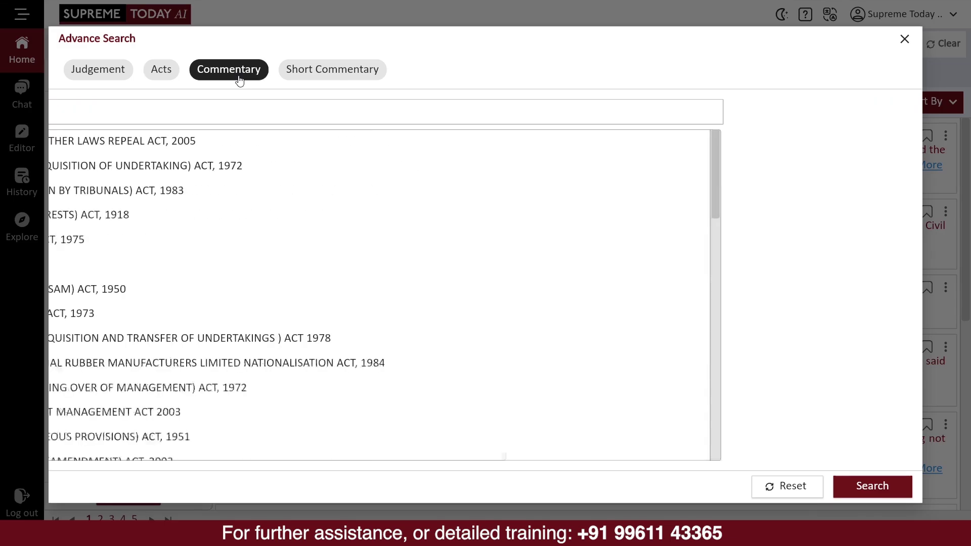
{"action": "left_click", "coordinate": [318, 75]}
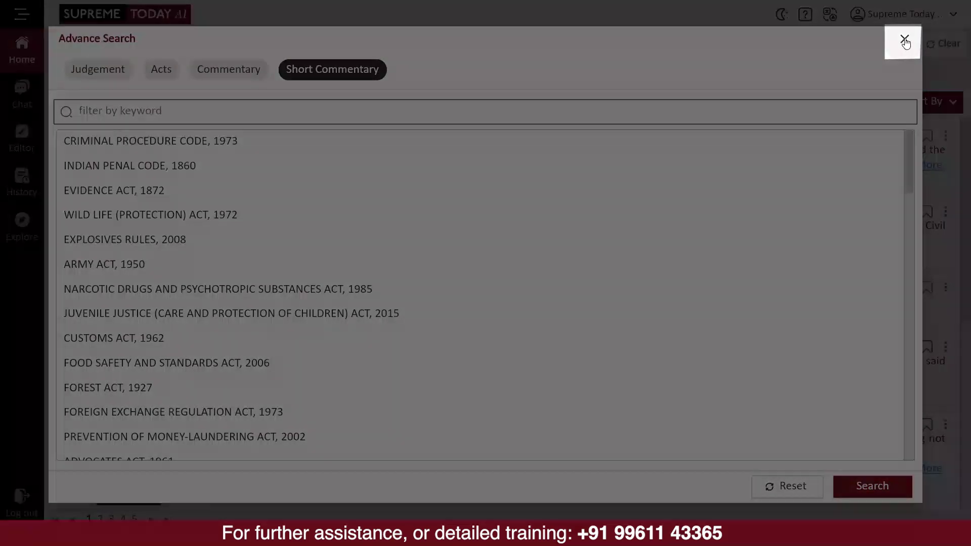
{"action": "left_click", "coordinate": [904, 40]}
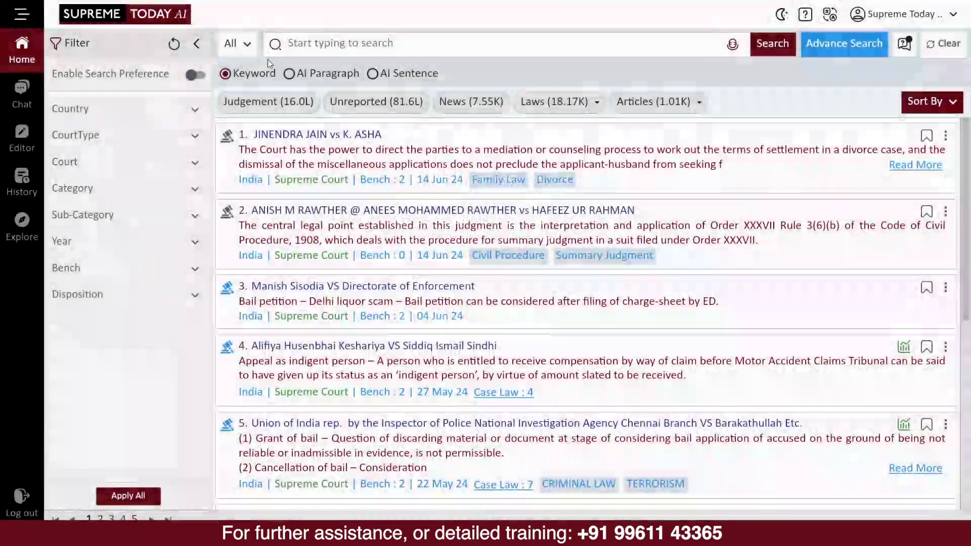
Run a keyword search for murder punishment.
{"action": "left_click", "coordinate": [353, 38]}
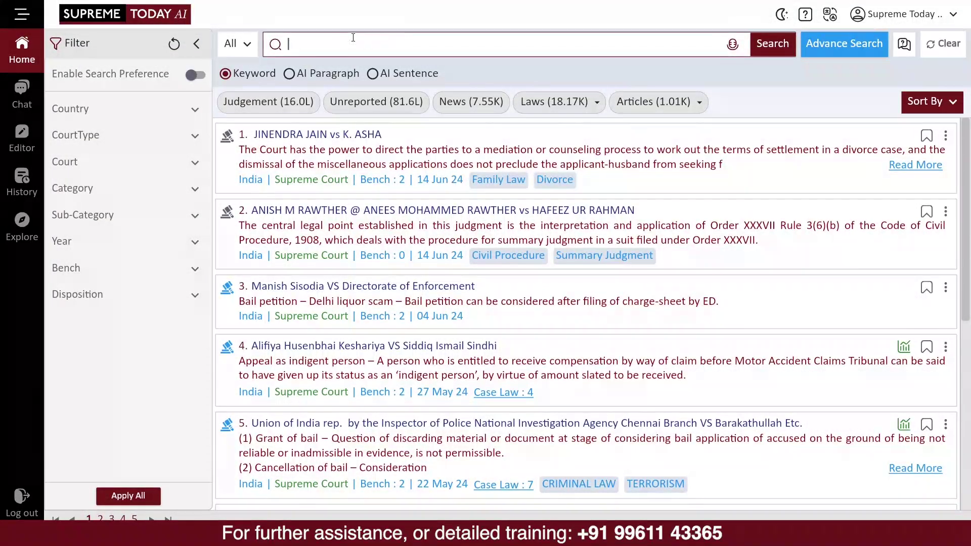
{"action": "type", "text": "murder punishm"}
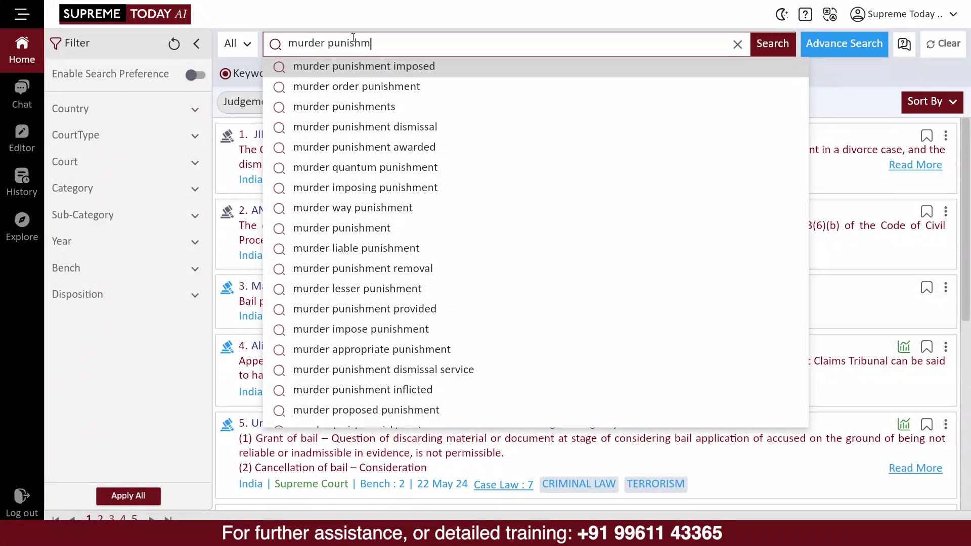
{"action": "key", "text": "Return"}
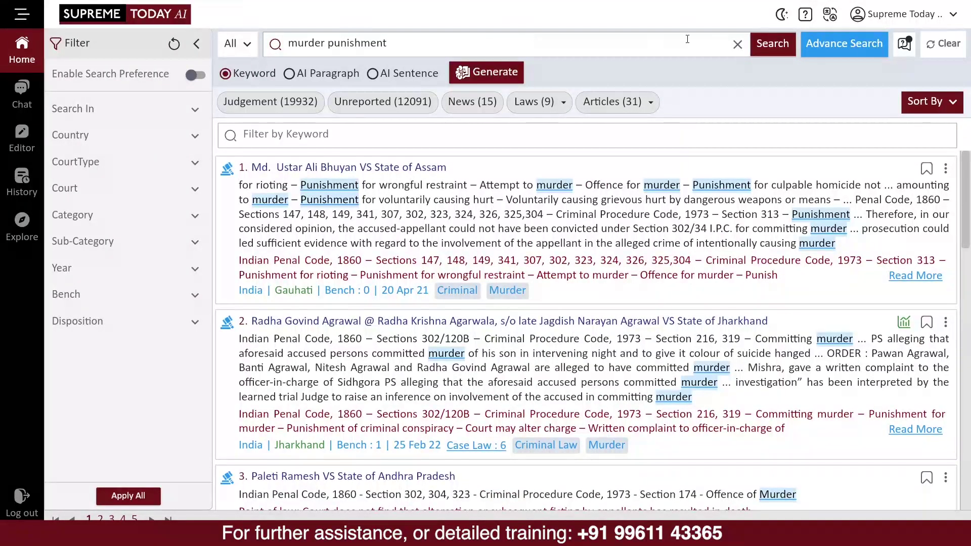
{"action": "scroll", "coordinate": [726, 224], "scroll_direction": "down", "scroll_amount": 3}
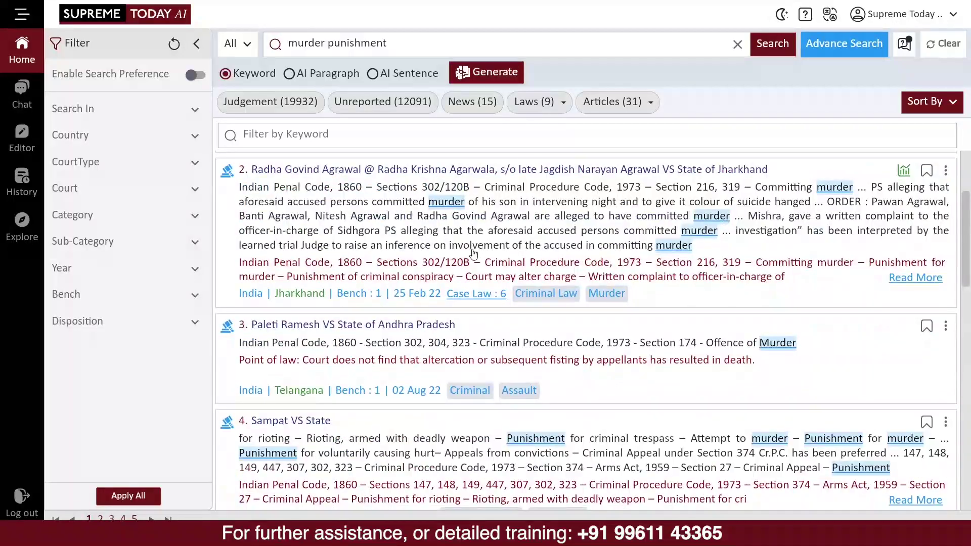
{"action": "scroll", "coordinate": [474, 253], "scroll_direction": "up", "scroll_amount": 3}
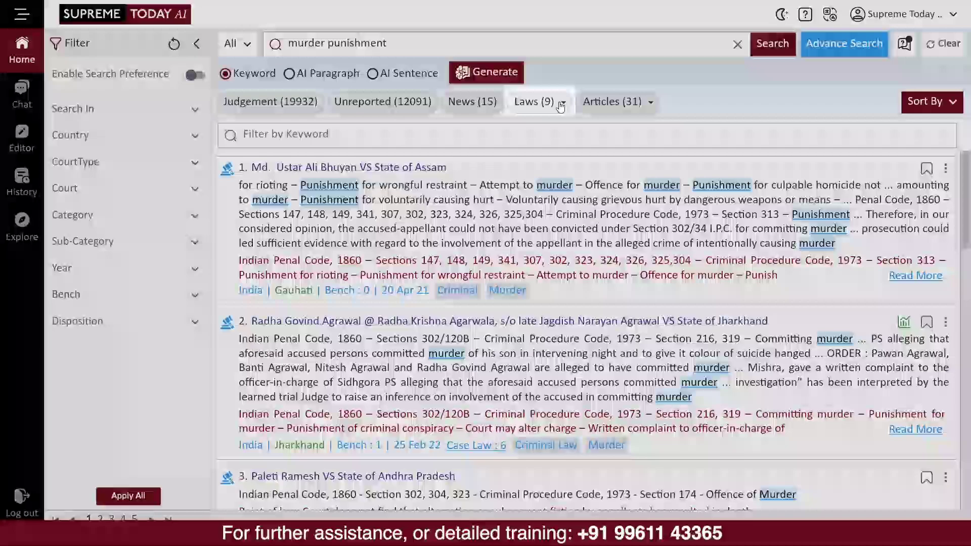
Narrow the murder punishment results to Act results only, such as IPC S.302.
{"action": "left_click", "coordinate": [559, 101]}
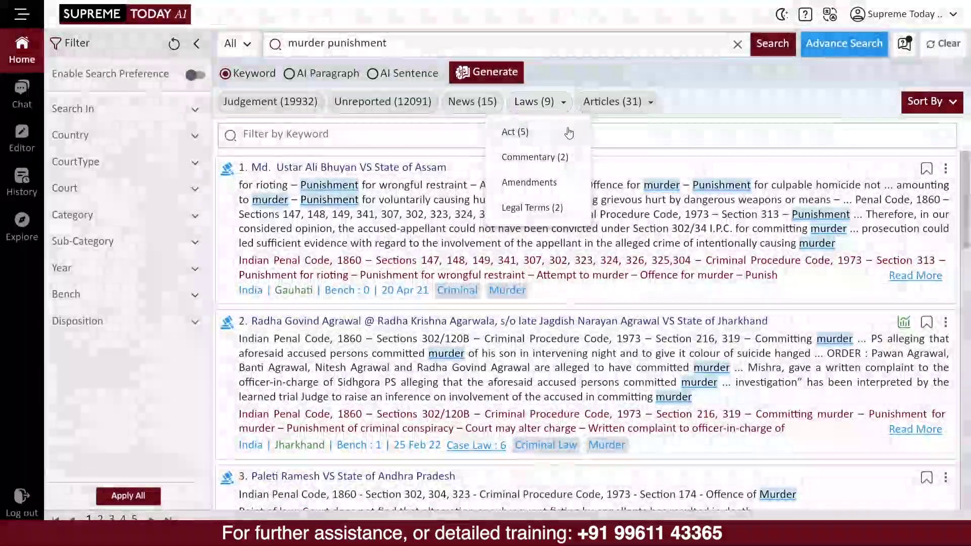
{"action": "left_click", "coordinate": [568, 133]}
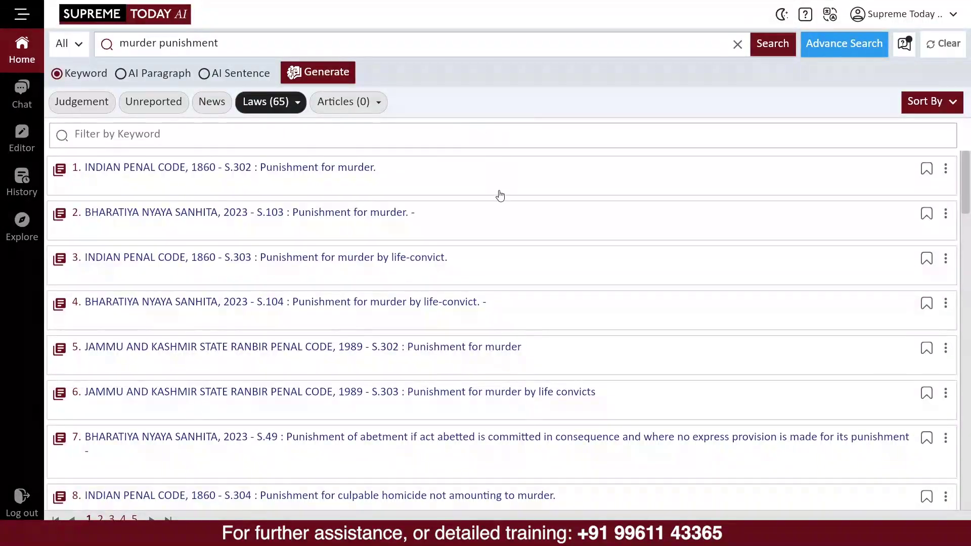
{"action": "scroll", "coordinate": [514, 215], "scroll_direction": "down", "scroll_amount": 2}
{"action": "scroll", "coordinate": [521, 225], "scroll_direction": "down", "scroll_amount": 2}
{"action": "scroll", "coordinate": [521, 224], "scroll_direction": "up", "scroll_amount": 5}
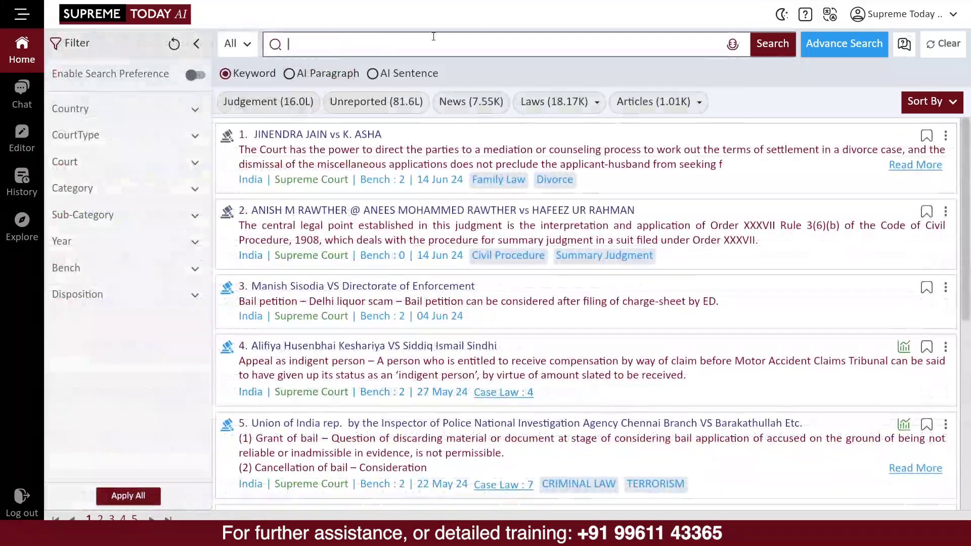
Search 'specific performance of contract', limit to Supreme Court, and filter by keyword 'unregistered'.
{"action": "type", "text": "specific perfor"}
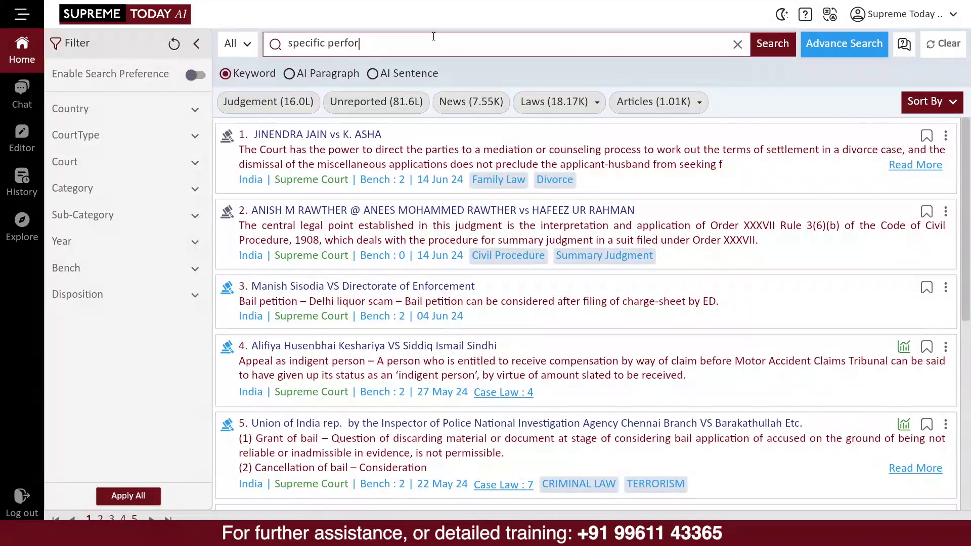
{"action": "type", "text": "mance of contract"}
{"action": "key", "text": "Return"}
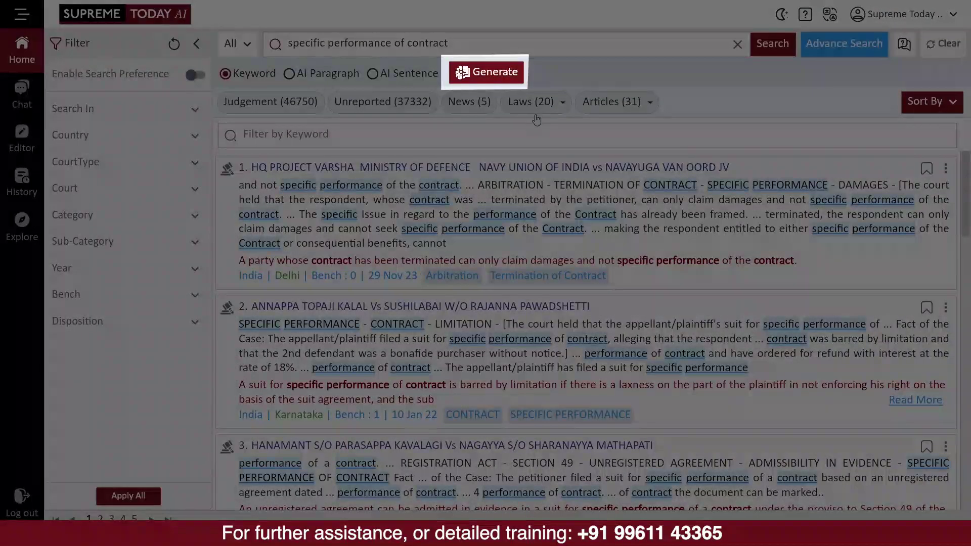
{"action": "left_click", "coordinate": [171, 189]}
{"action": "left_click", "coordinate": [55, 244]}
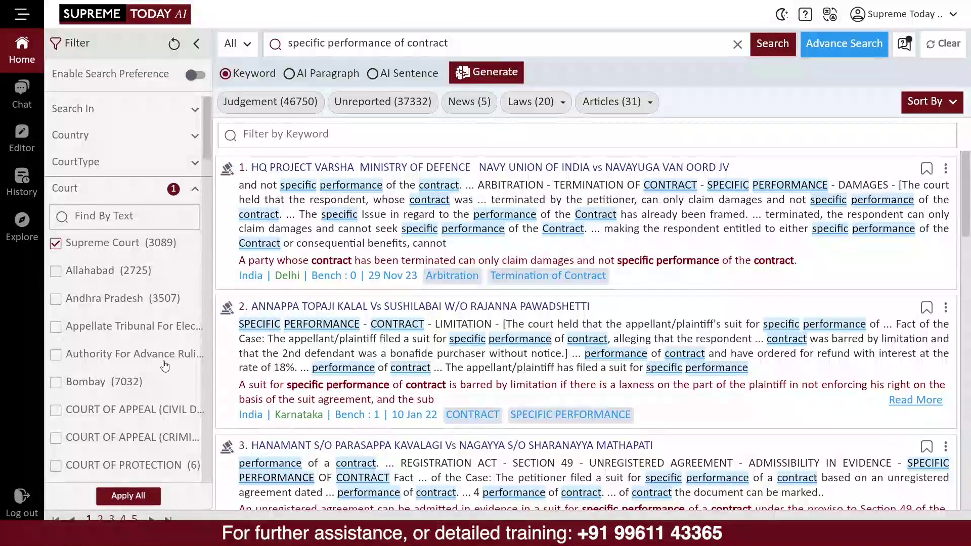
{"action": "left_click", "coordinate": [152, 495]}
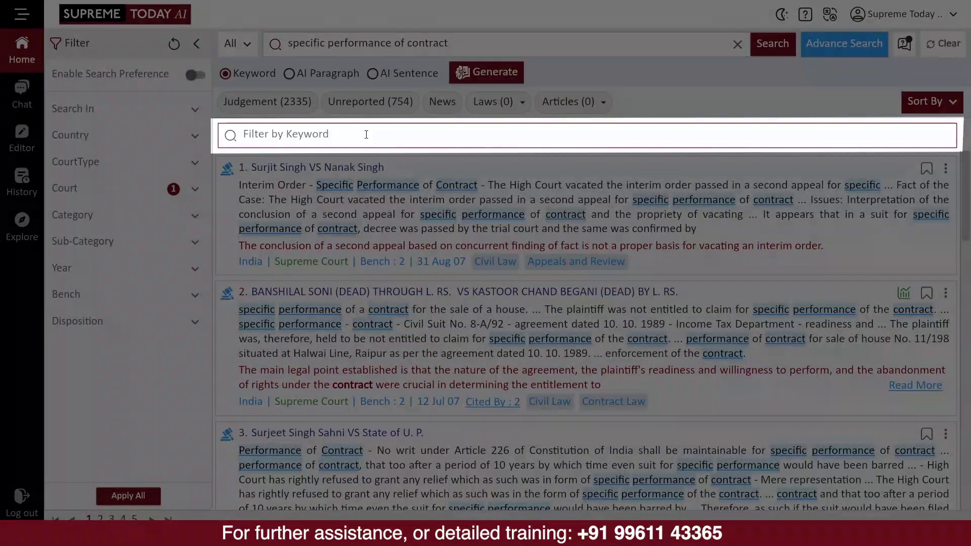
{"action": "type", "text": "unregistered"}
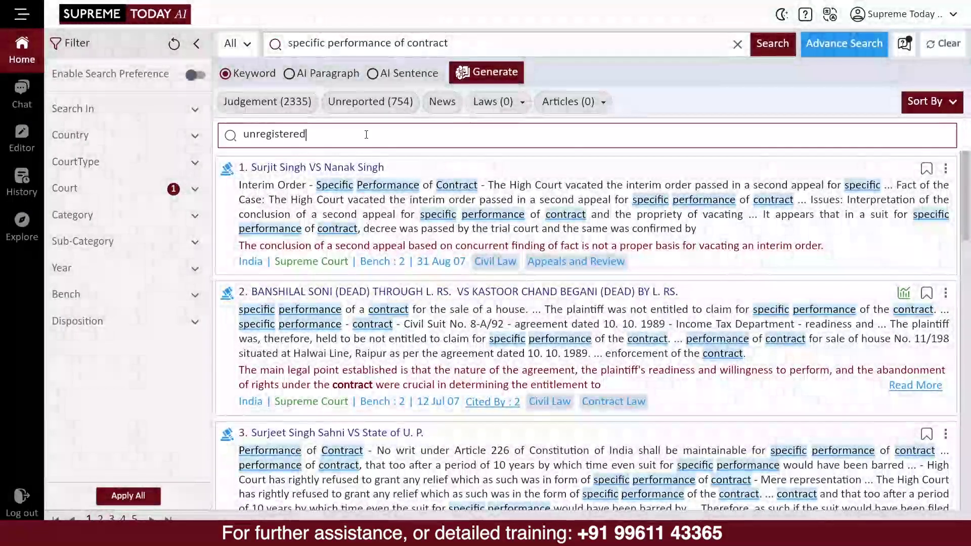
{"action": "key", "text": "Return"}
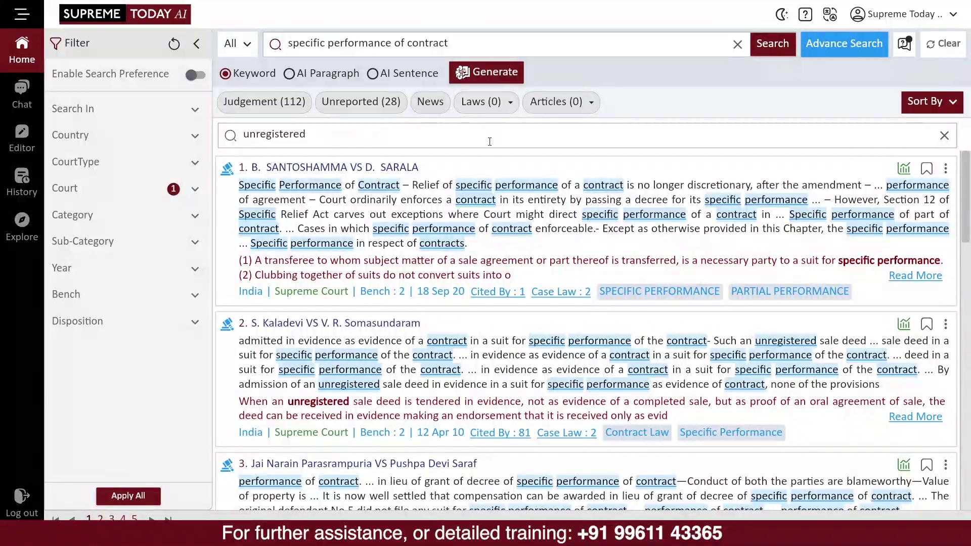
Generate the AI overview and read through its points and Analysis and Conclusion.
{"action": "left_click", "coordinate": [490, 76]}
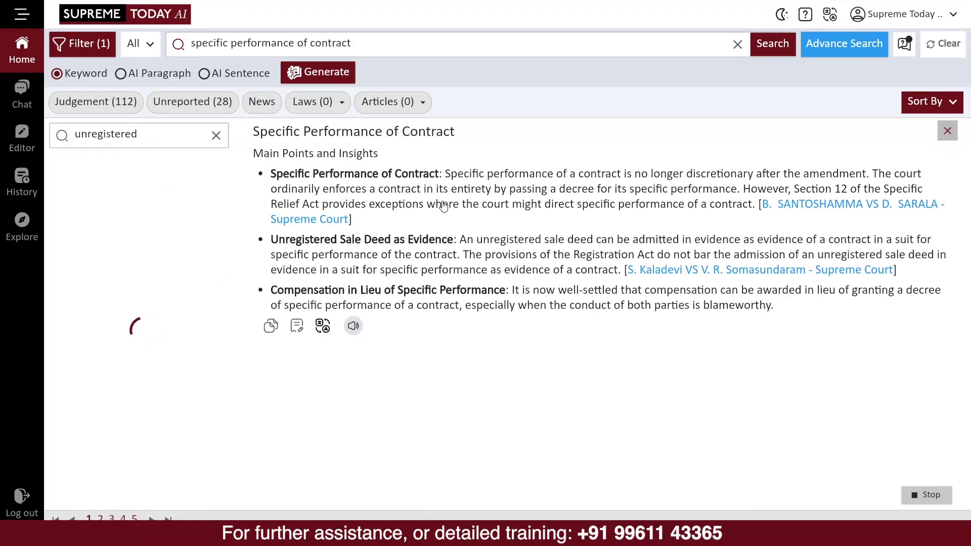
{"action": "scroll", "coordinate": [578, 153], "scroll_direction": "down", "scroll_amount": 1}
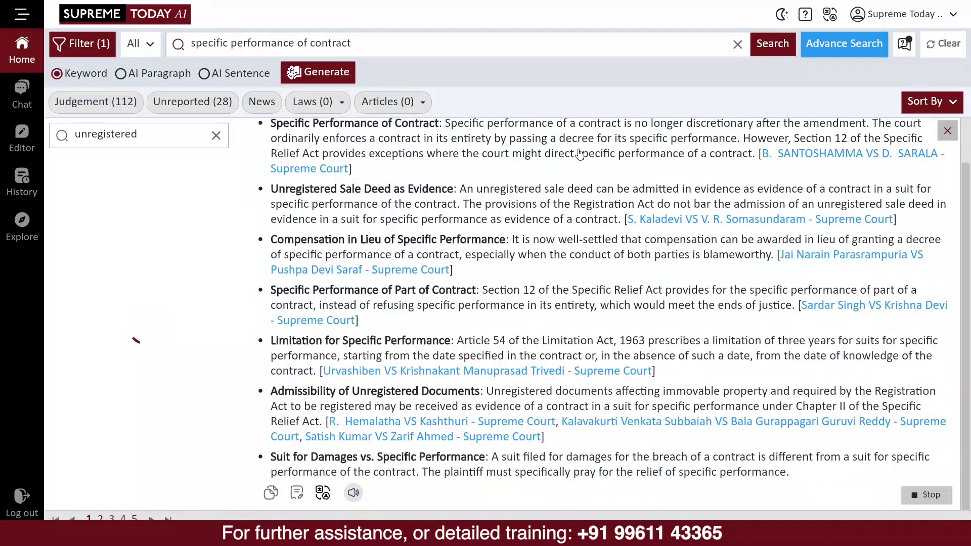
{"action": "scroll", "coordinate": [564, 244], "scroll_direction": "down", "scroll_amount": 3}
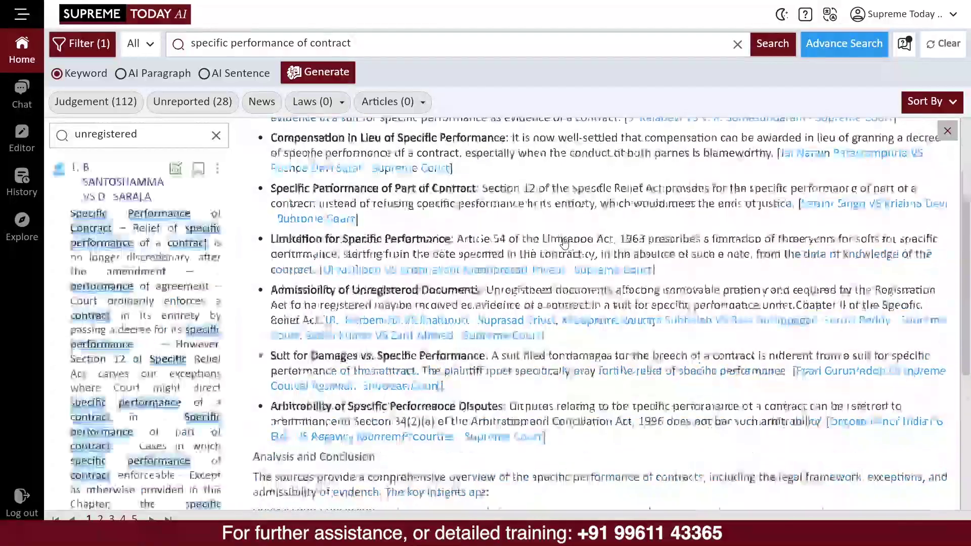
{"action": "scroll", "coordinate": [564, 243], "scroll_direction": "down", "scroll_amount": 7}
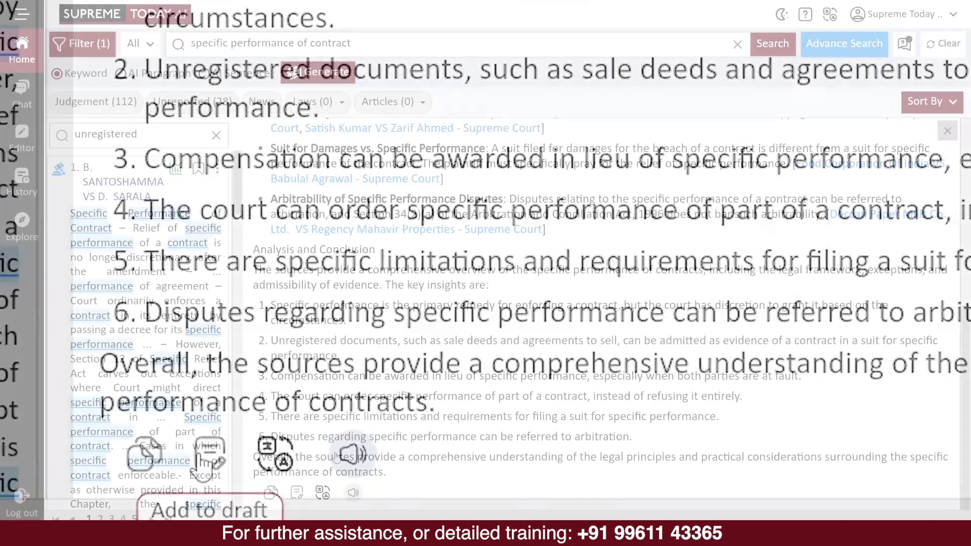
{"action": "scroll", "coordinate": [472, 453], "scroll_direction": "up", "scroll_amount": 5}
{"action": "scroll", "coordinate": [473, 453], "scroll_direction": "up", "scroll_amount": 1}
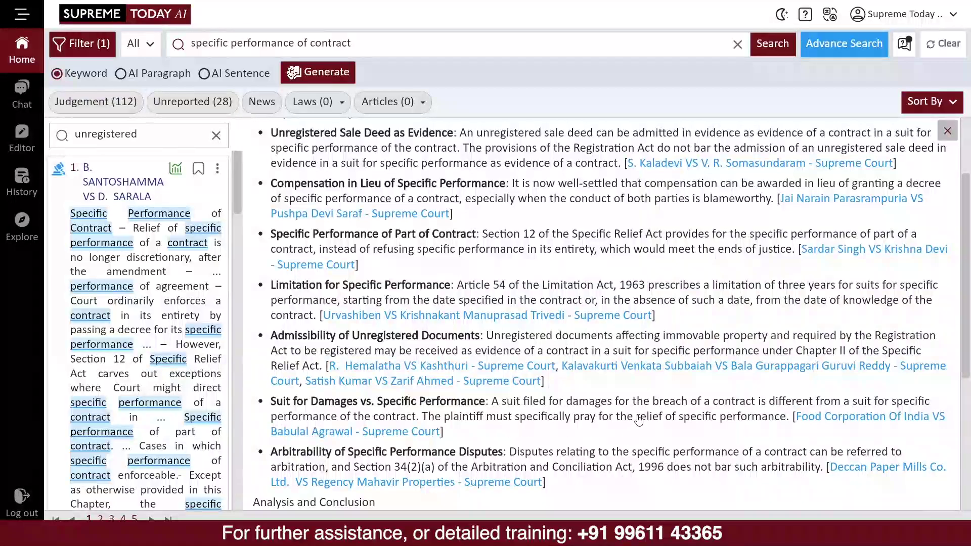
Open the cited judgment on unregistered documents and scroll through it.
{"action": "left_click", "coordinate": [500, 366]}
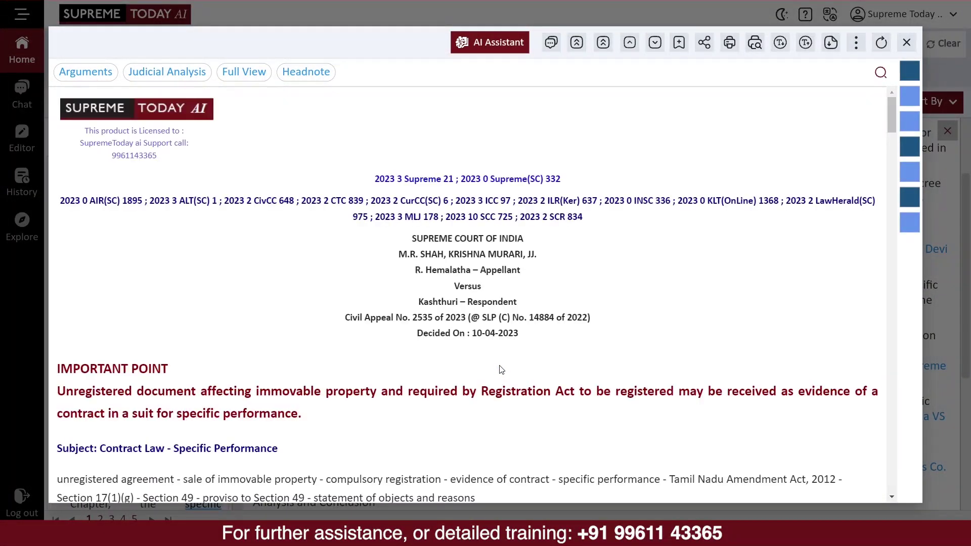
{"action": "scroll", "coordinate": [657, 313], "scroll_direction": "down", "scroll_amount": 4}
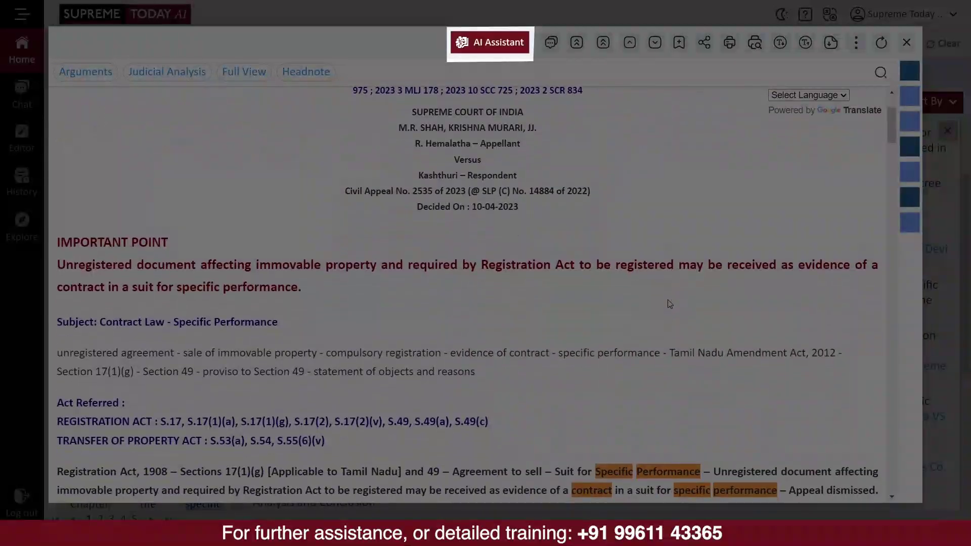
{"action": "scroll", "coordinate": [670, 304], "scroll_direction": "down", "scroll_amount": 3}
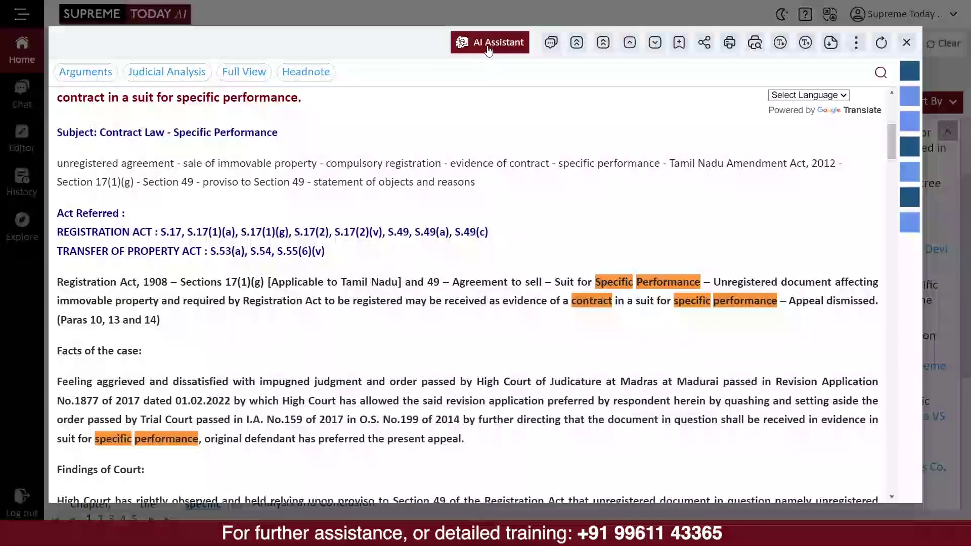
Review the judgment's AI Assistant summary and ask 'What are the arguments in favor of specific performance in this judgement?'.
{"action": "left_click", "coordinate": [488, 50]}
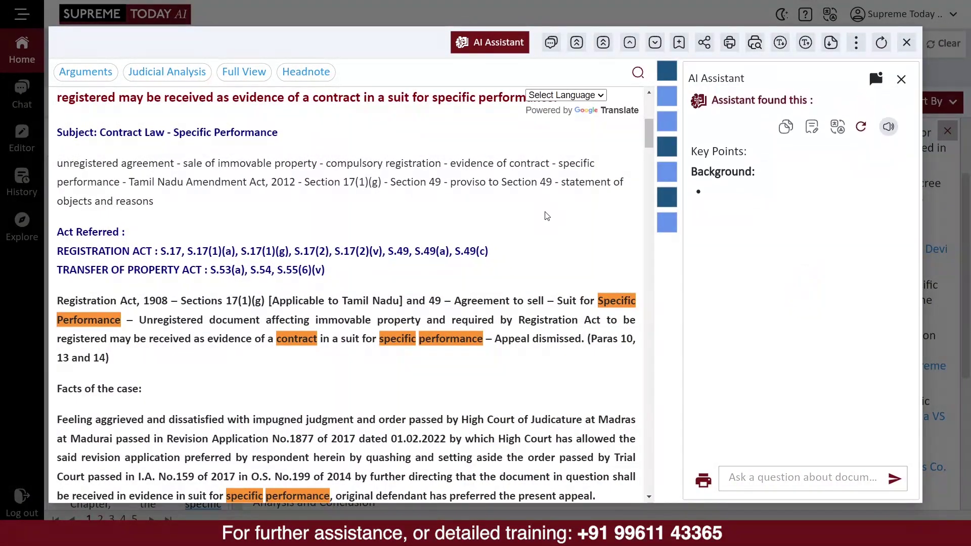
{"action": "scroll", "coordinate": [881, 327], "scroll_direction": "down", "scroll_amount": 3}
{"action": "scroll", "coordinate": [880, 327], "scroll_direction": "down", "scroll_amount": 10}
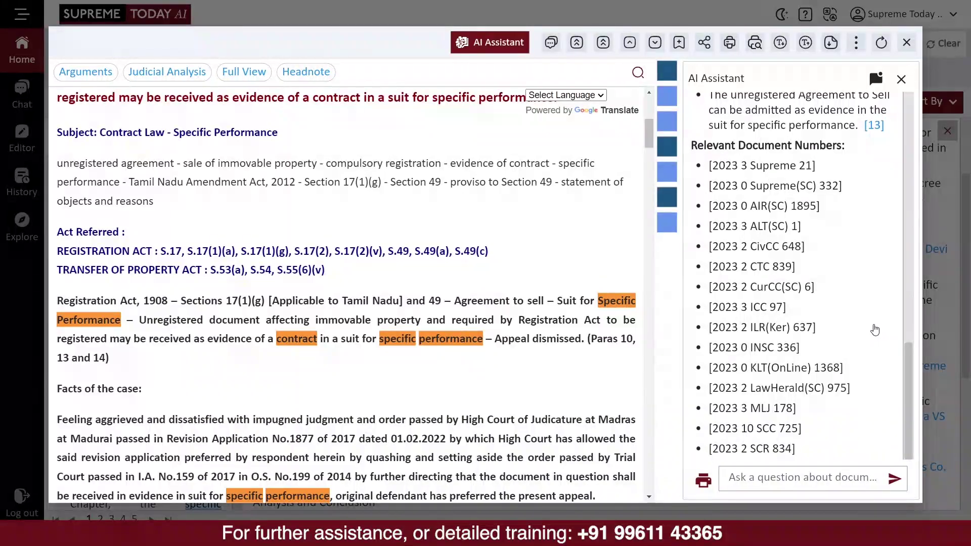
{"action": "scroll", "coordinate": [840, 321], "scroll_direction": "up", "scroll_amount": 2}
{"action": "scroll", "coordinate": [840, 321], "scroll_direction": "up", "scroll_amount": 1}
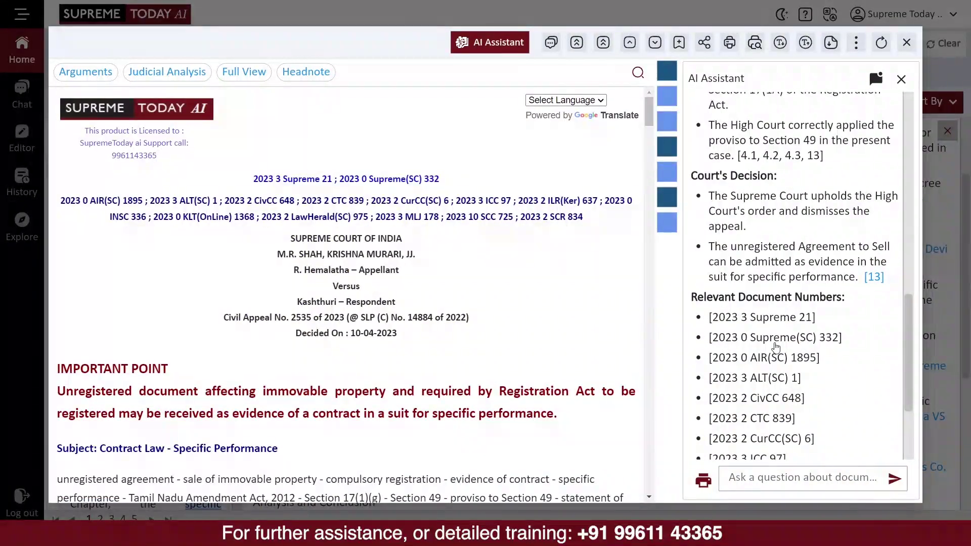
{"action": "type", "text": "What are the arguments in favor"}
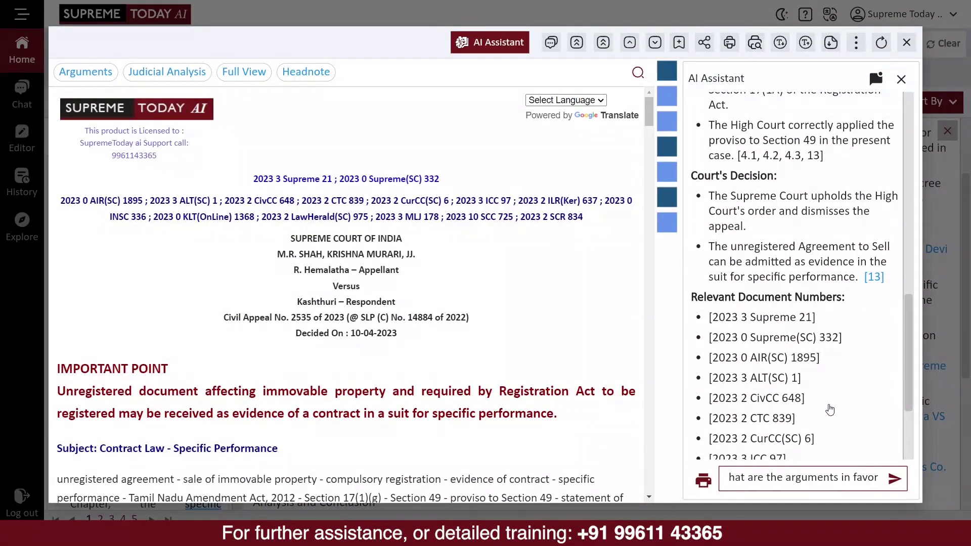
{"action": "type", "text": " of specific performance in this judgement?"}
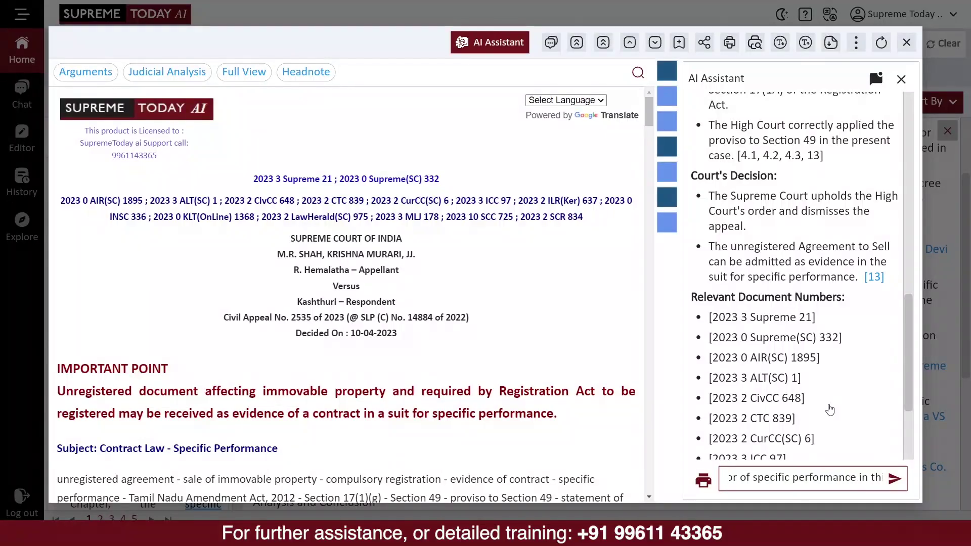
{"action": "key", "text": "Return"}
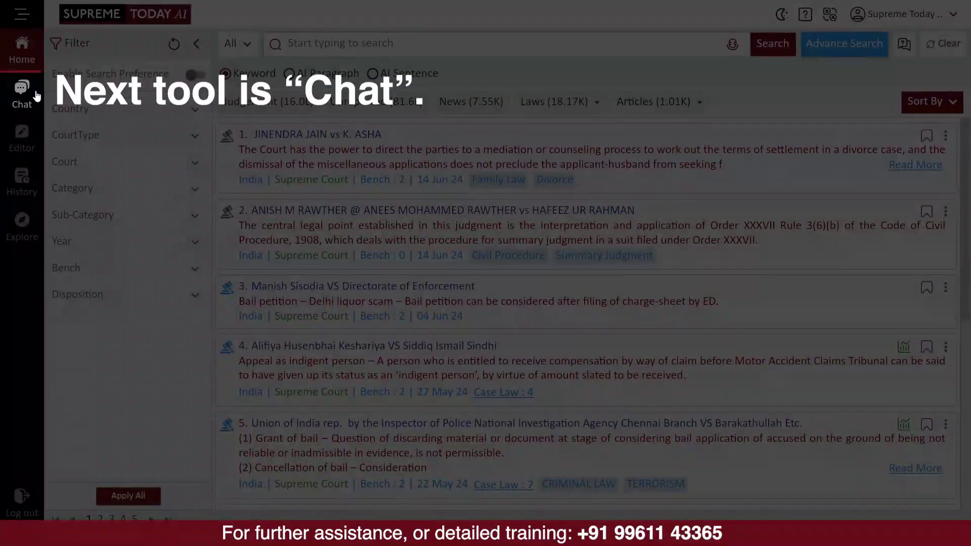
Go to the Chat page and choose the Ask a Question card.
{"action": "left_click", "coordinate": [22, 93]}
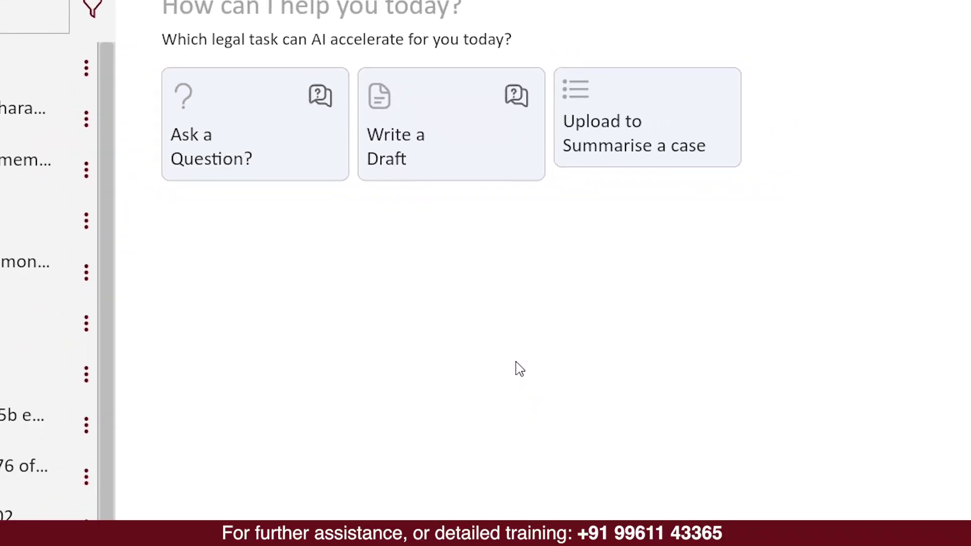
{"action": "left_click", "coordinate": [256, 145]}
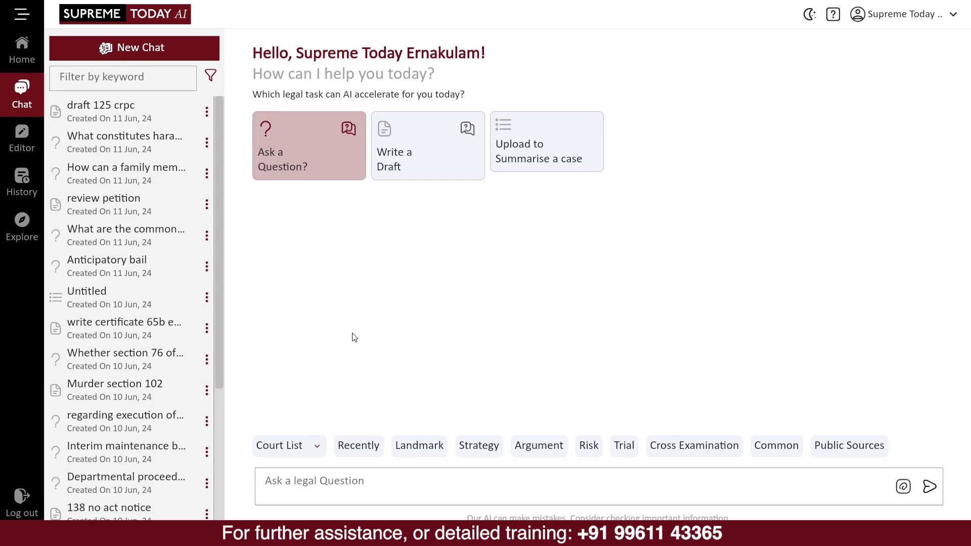
In the Court List, tick Supreme Court and Kerala, found by searching 'ke', then apply the filter.
{"action": "left_click", "coordinate": [313, 447]}
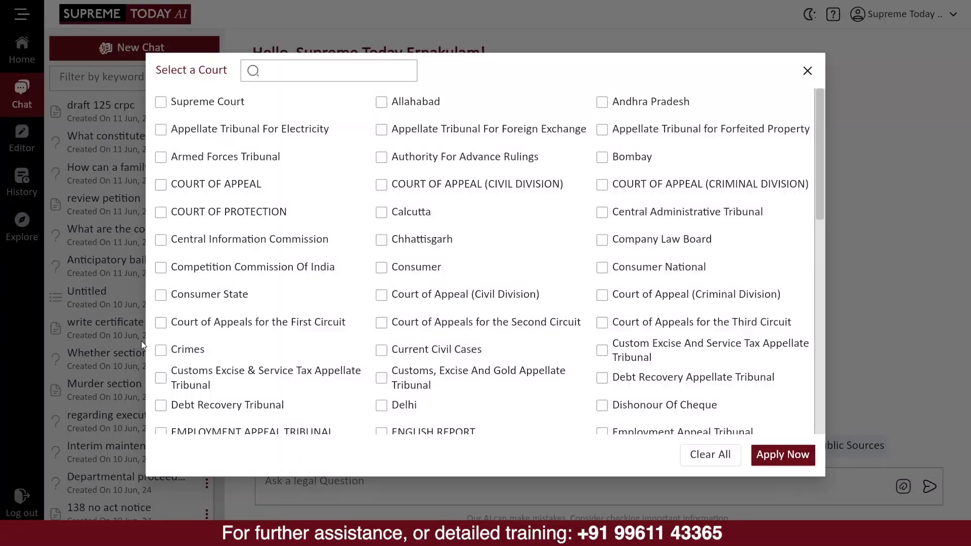
{"action": "left_click", "coordinate": [161, 101]}
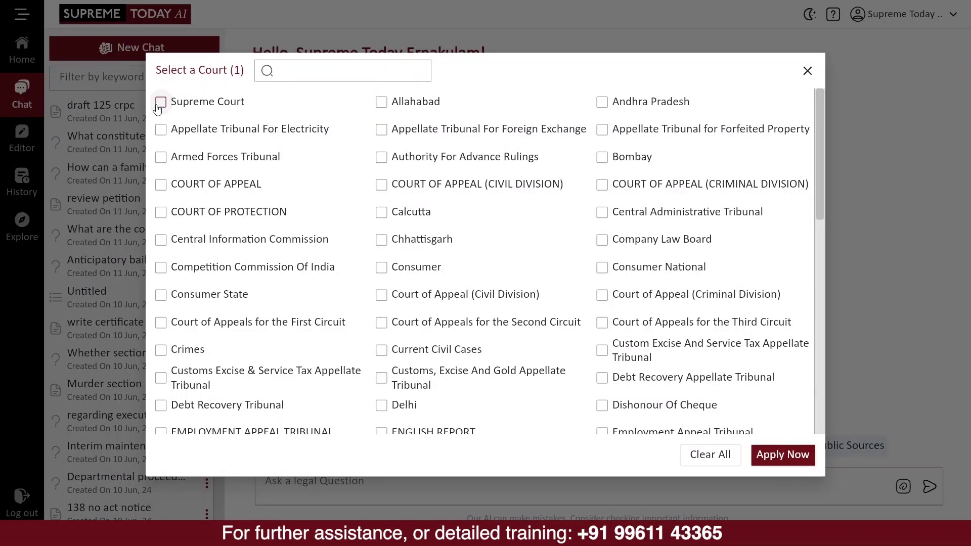
{"action": "left_click", "coordinate": [289, 74]}
{"action": "type", "text": "kera"}
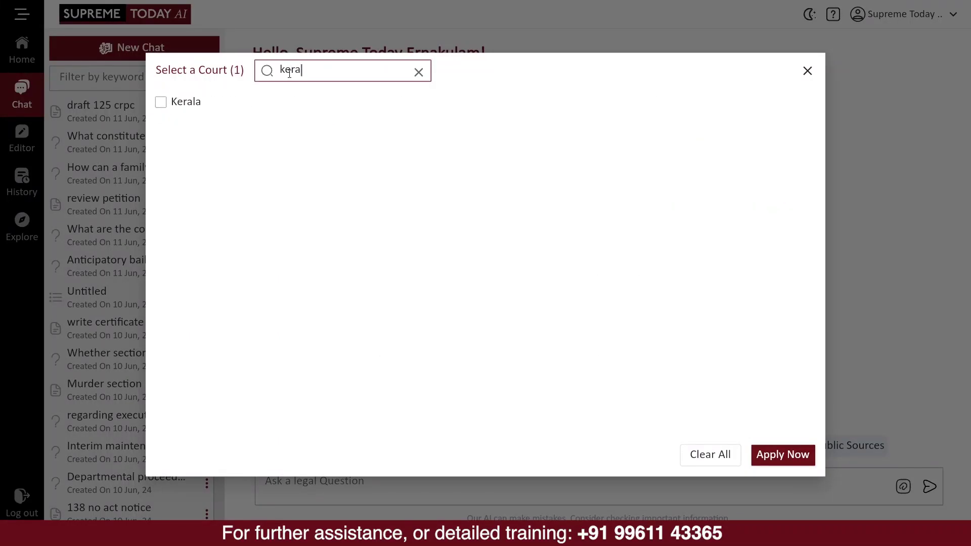
{"action": "left_click", "coordinate": [197, 99]}
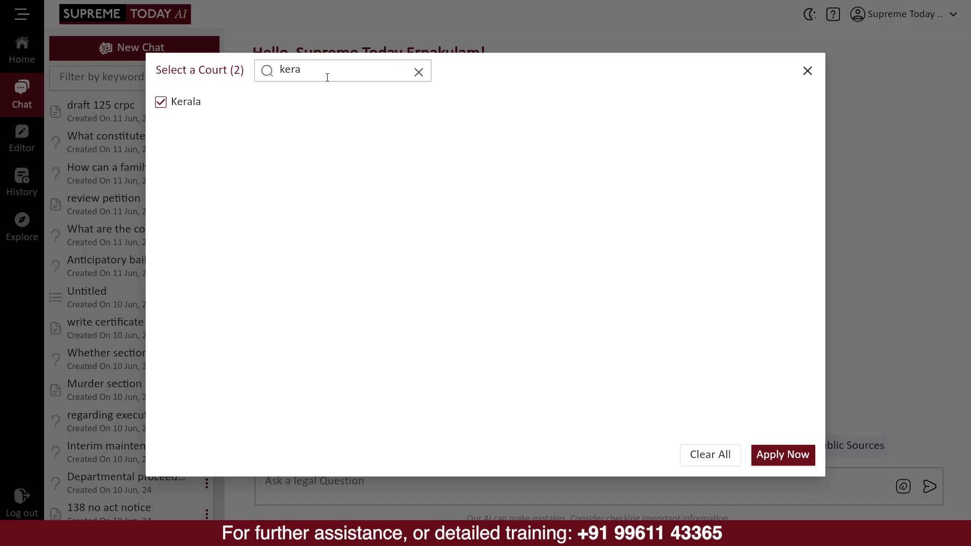
{"action": "left_click", "coordinate": [420, 73]}
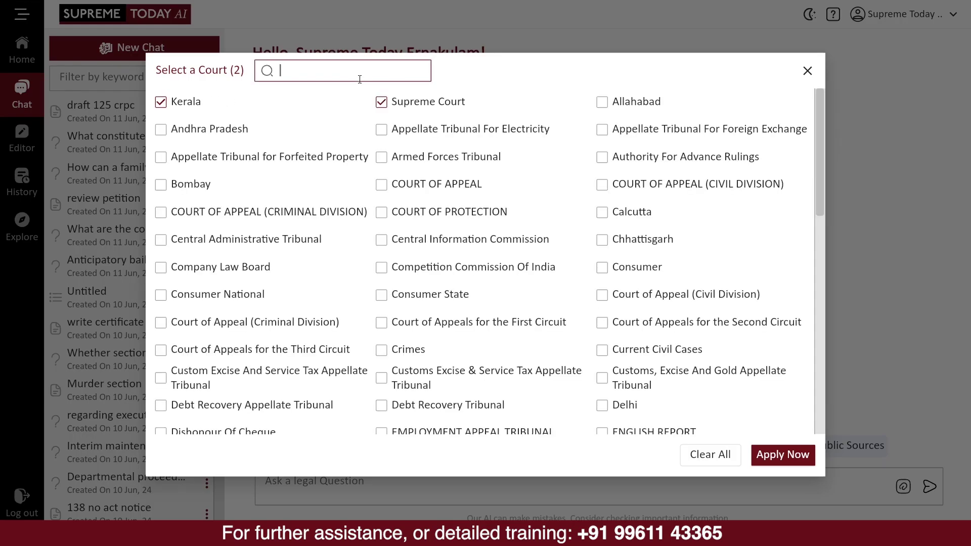
{"action": "left_click", "coordinate": [762, 454]}
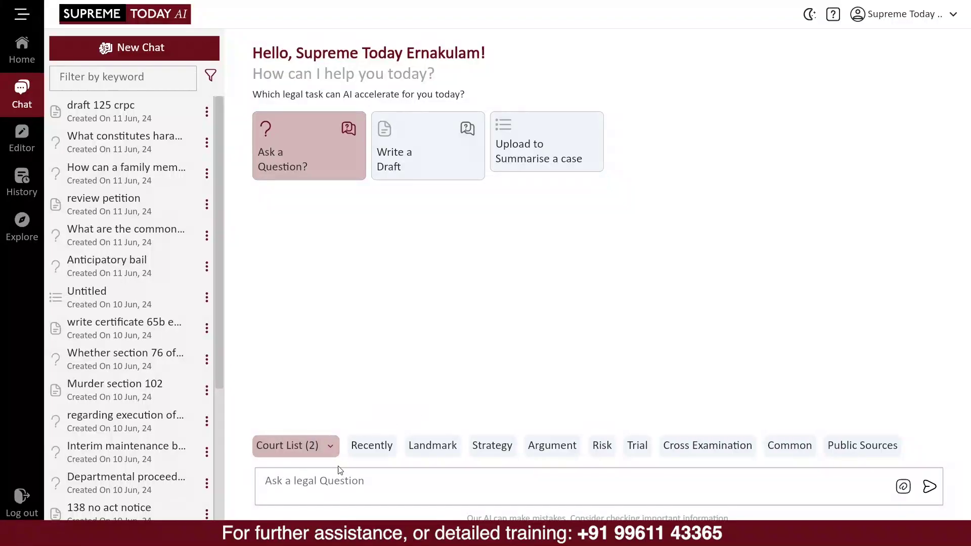
With the Recently chip on, ask whether a permanent injunction suit can become a specific performance suit.
{"action": "left_click", "coordinate": [362, 447]}
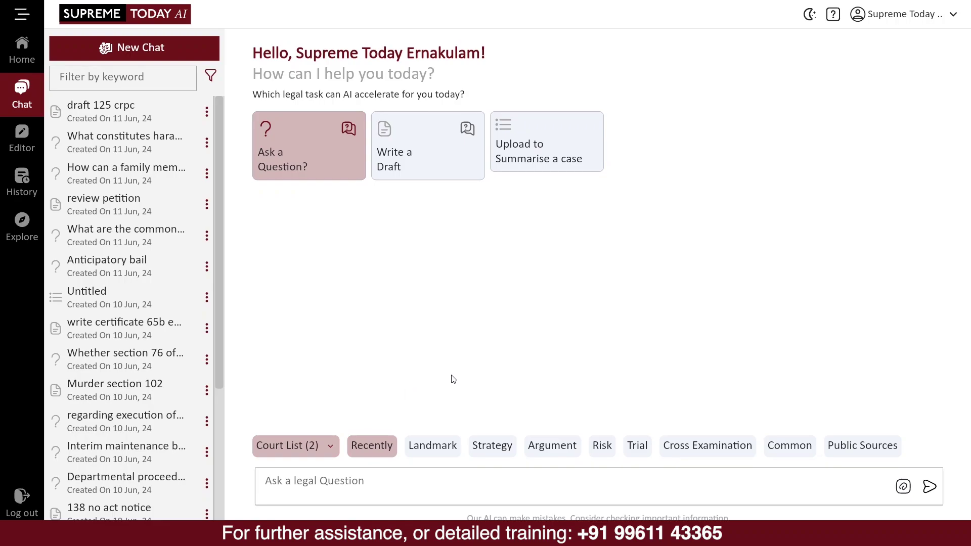
{"action": "type", "text": "Whether a su"}
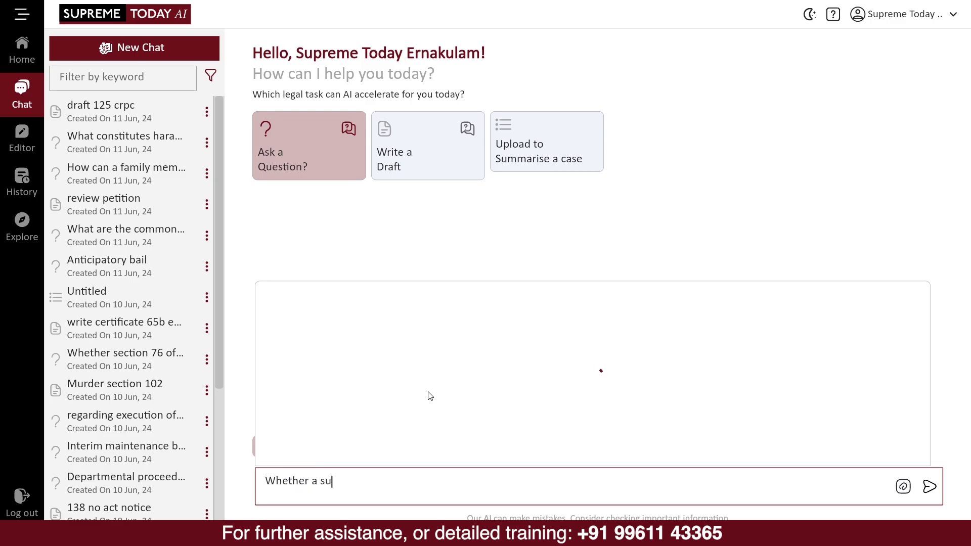
{"action": "type", "text": "it for permanent injunction can be converte"}
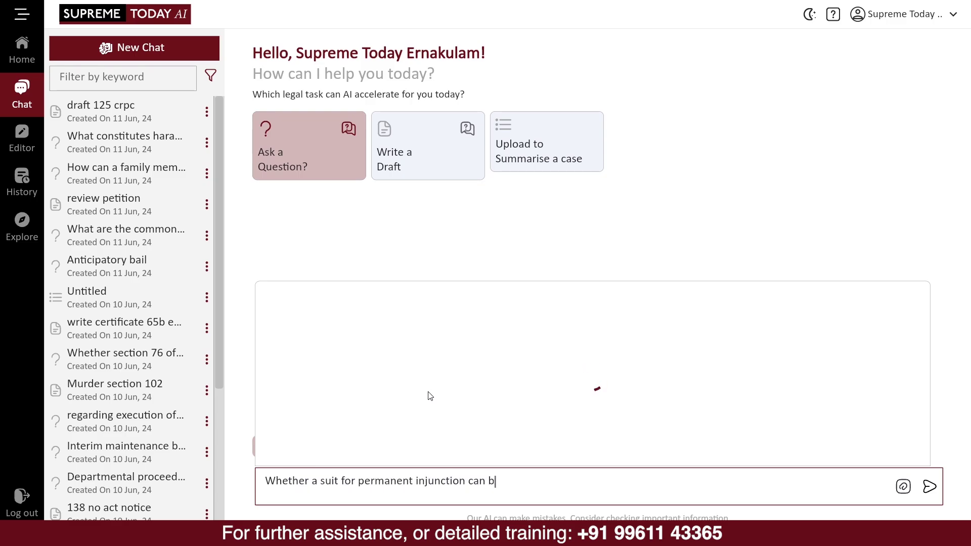
{"action": "type", "text": "d as a specific performance suit?"}
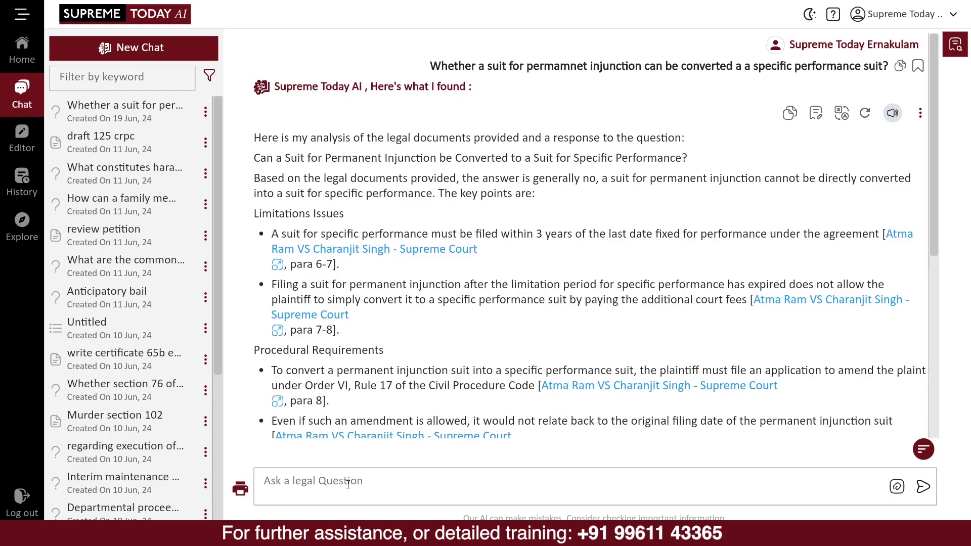
{"action": "scroll", "coordinate": [418, 324], "scroll_direction": "down", "scroll_amount": 10}
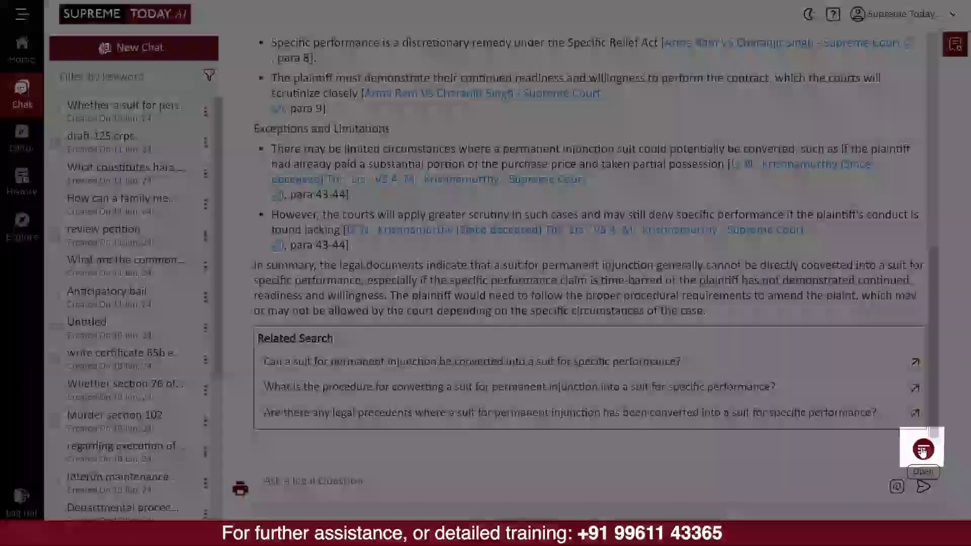
Regenerate the answer as Arguments and review the related judgments in the Sources panel before closing it.
{"action": "left_click", "coordinate": [922, 449]}
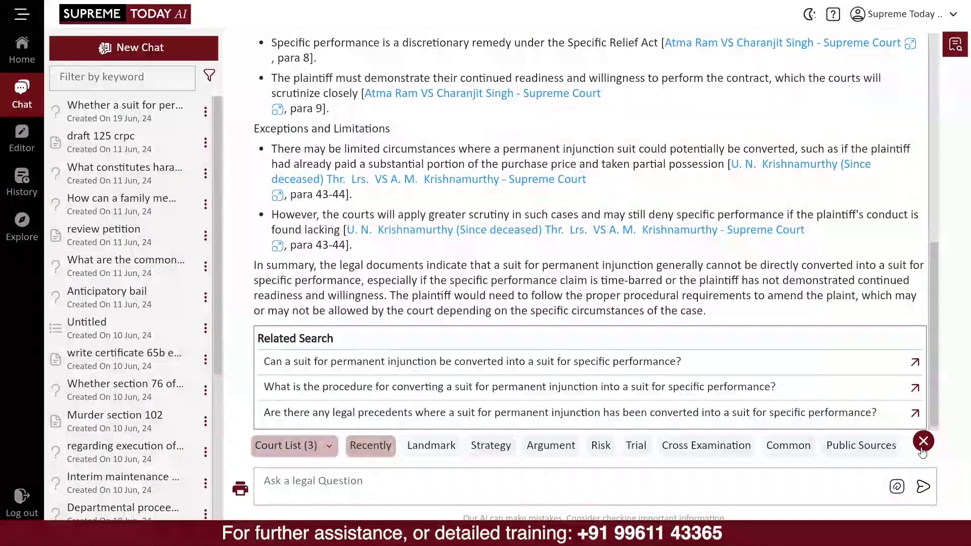
{"action": "left_click", "coordinate": [541, 448]}
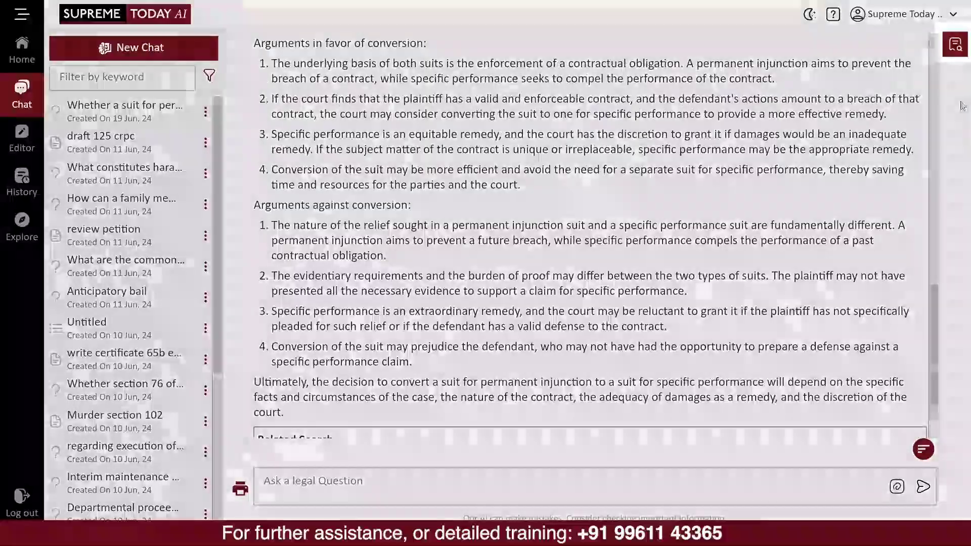
{"action": "left_click", "coordinate": [954, 44]}
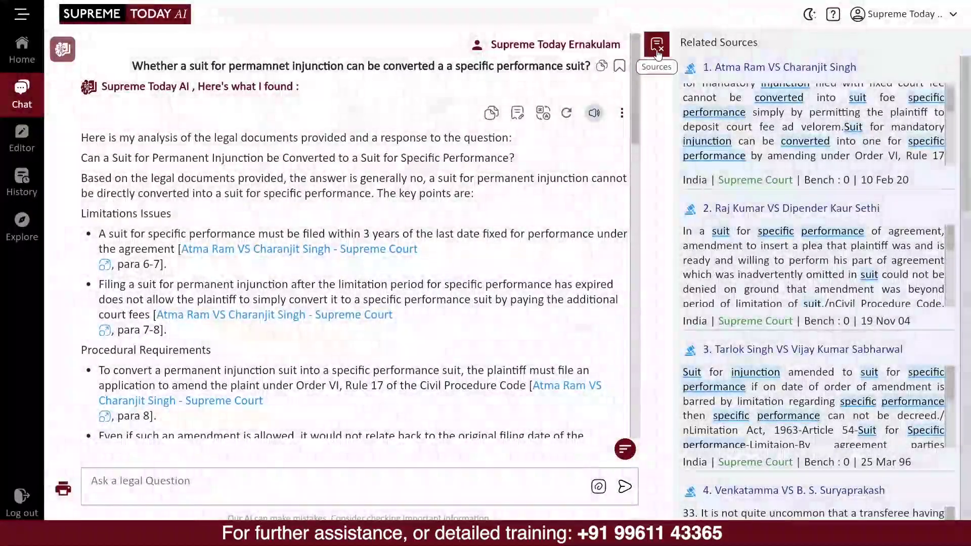
{"action": "left_click", "coordinate": [657, 47]}
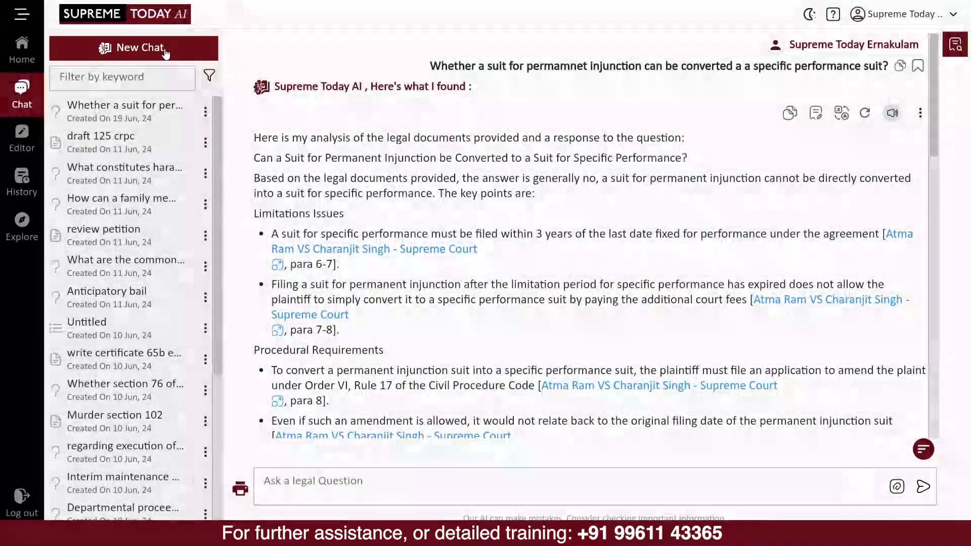
Start a new chat, choose Write a Draft and begin adding a new performa.
{"action": "left_click", "coordinate": [165, 51]}
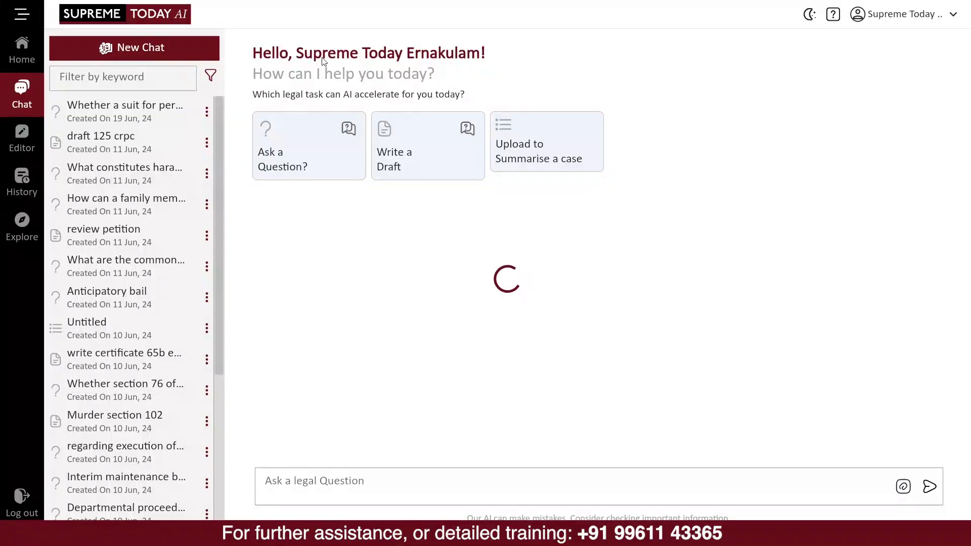
{"action": "left_click", "coordinate": [416, 151]}
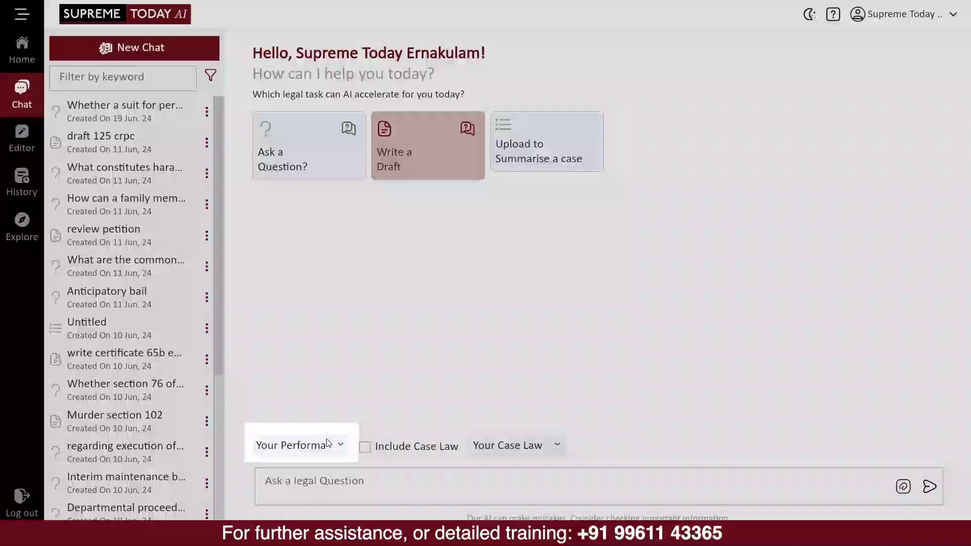
{"action": "left_click", "coordinate": [344, 443]}
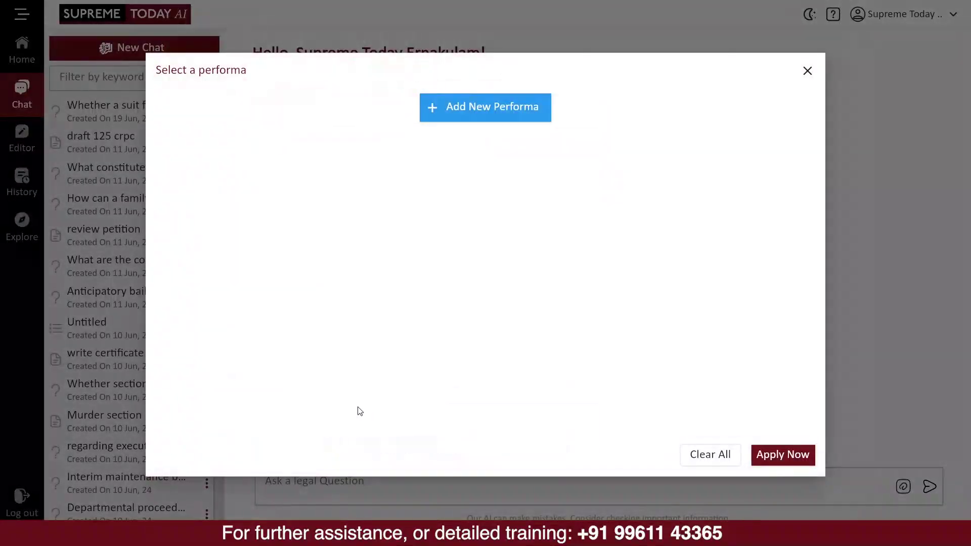
{"action": "left_click", "coordinate": [512, 108]}
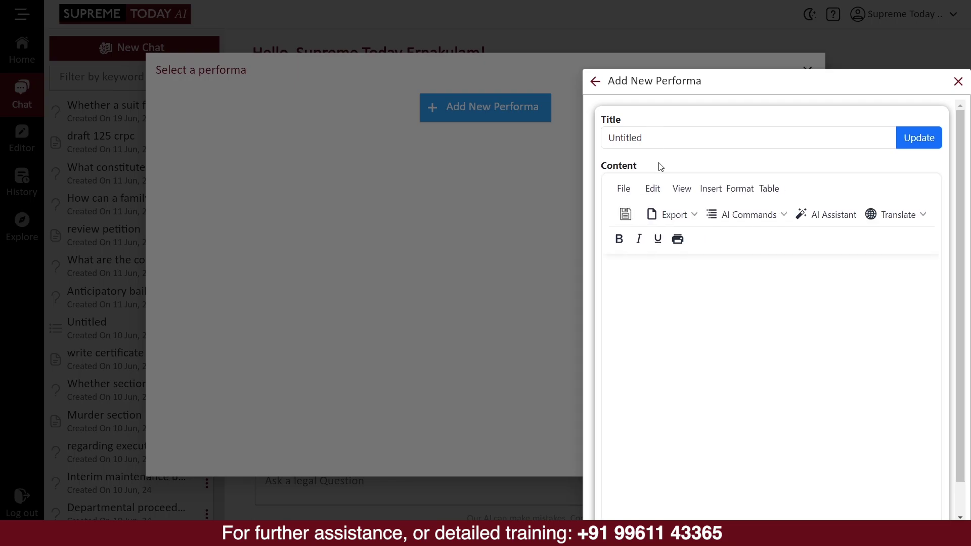
Look over the editor's Insert options, then close the new performa editor and selection dialog unsaved.
{"action": "left_click", "coordinate": [709, 189]}
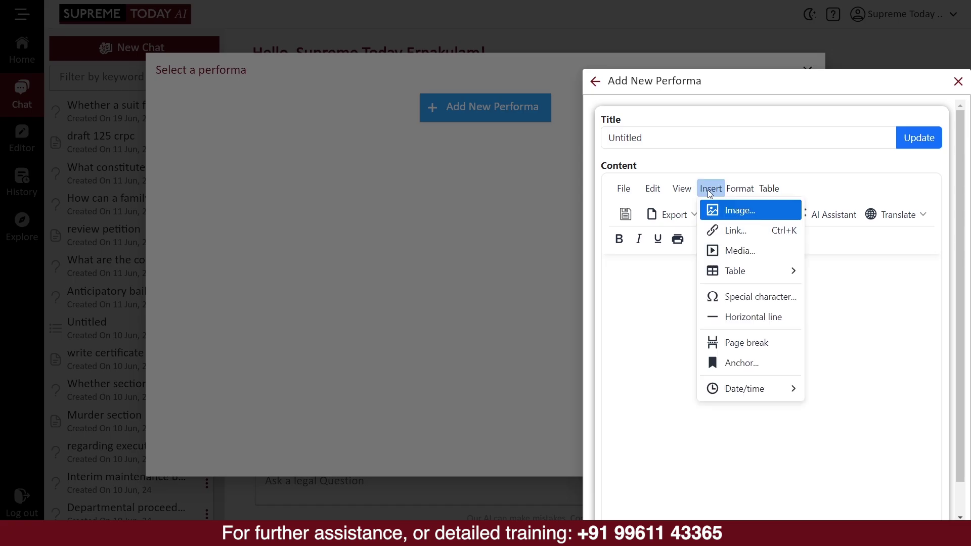
{"action": "mouse_move", "coordinate": [627, 191]}
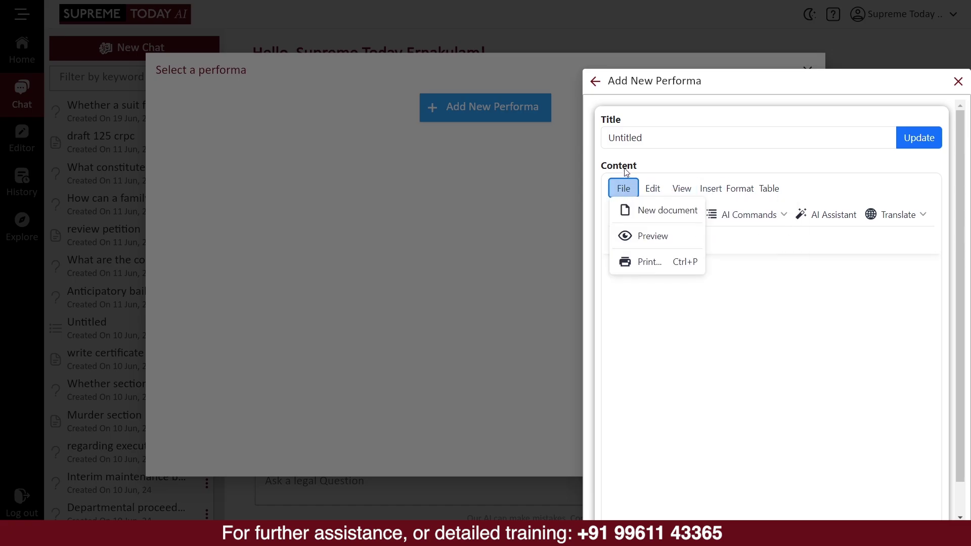
{"action": "left_click", "coordinate": [625, 172]}
{"action": "left_click", "coordinate": [957, 81]}
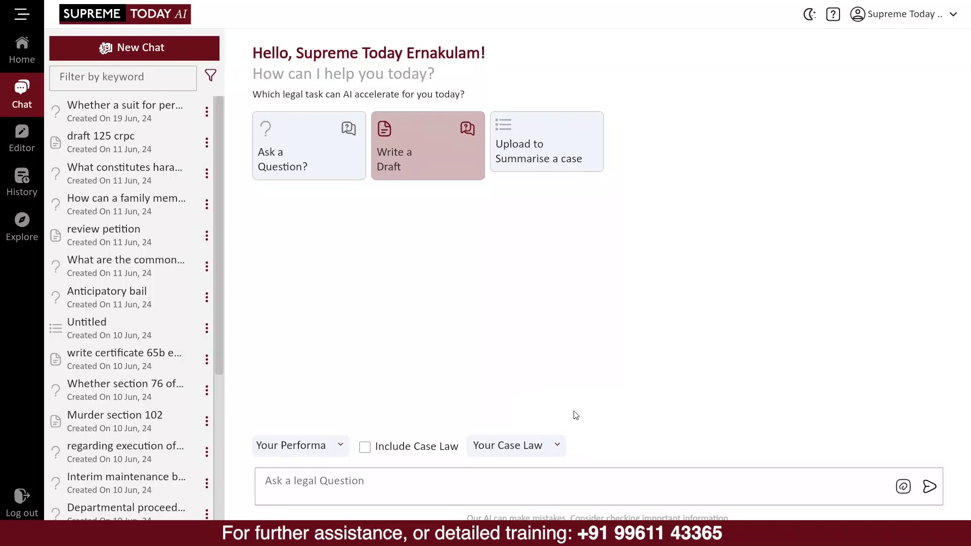
Reuse the past query 'Write a draft mutual divorce under Hindu marriage act 13b' and read the petition.
{"action": "left_click", "coordinate": [412, 486]}
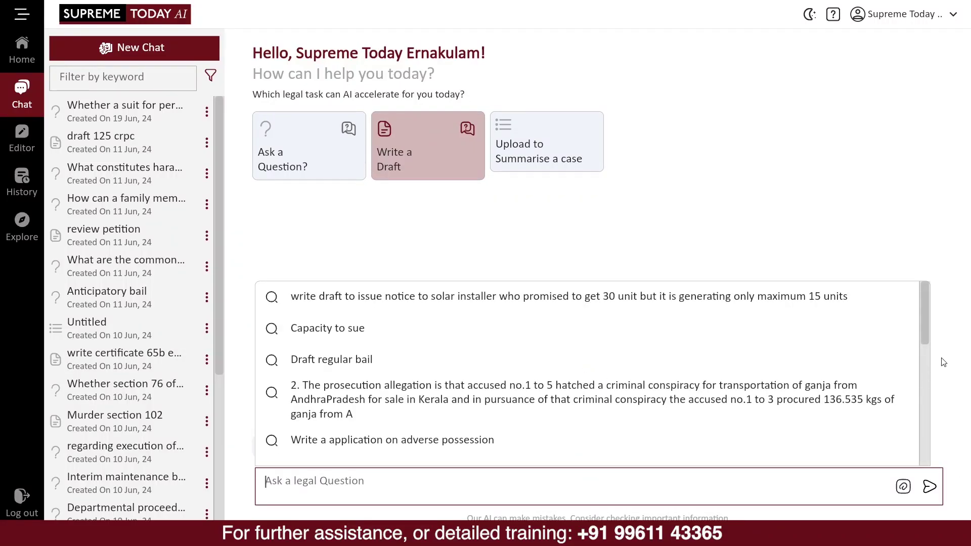
{"action": "left_click_drag", "start_coordinate": [927, 347], "coordinate": [923, 462]}
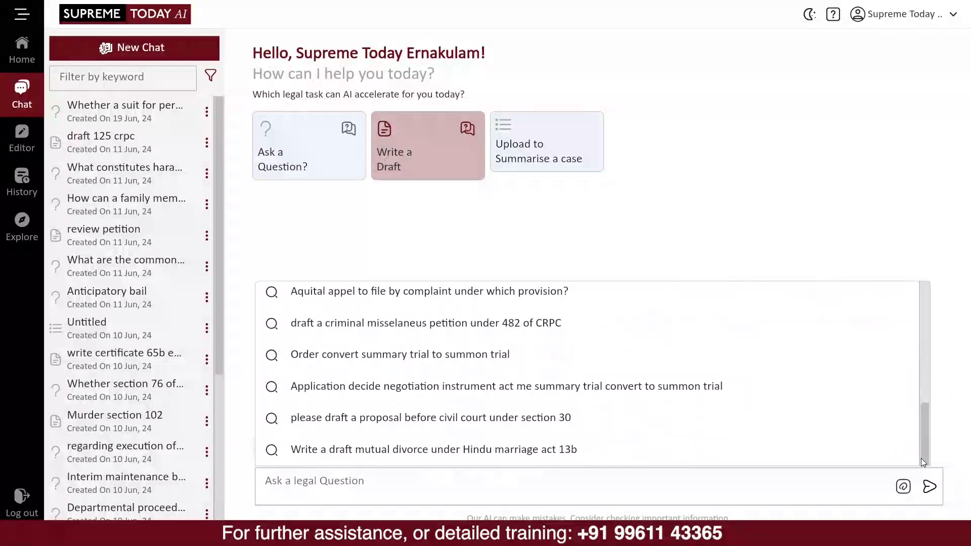
{"action": "left_click", "coordinate": [521, 452]}
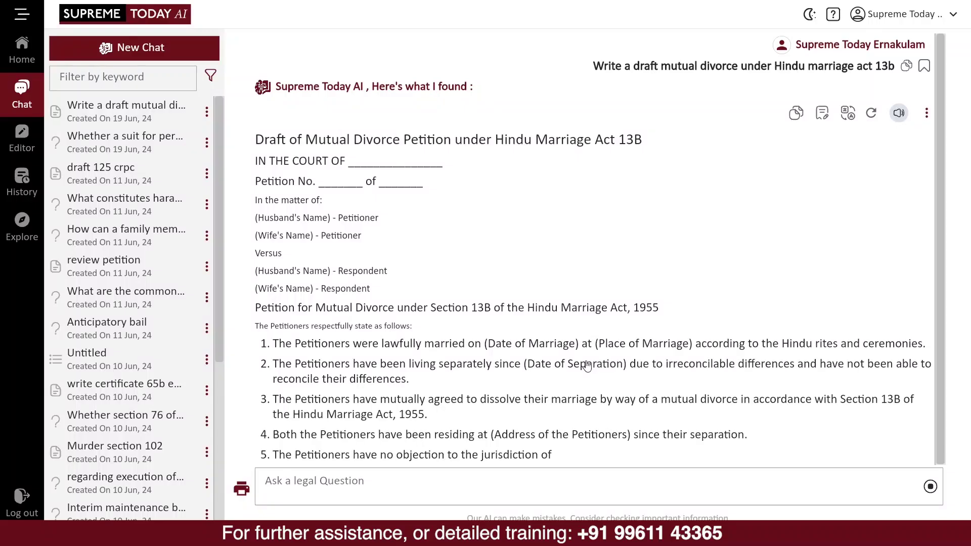
{"action": "scroll", "coordinate": [553, 317], "scroll_direction": "down", "scroll_amount": 13}
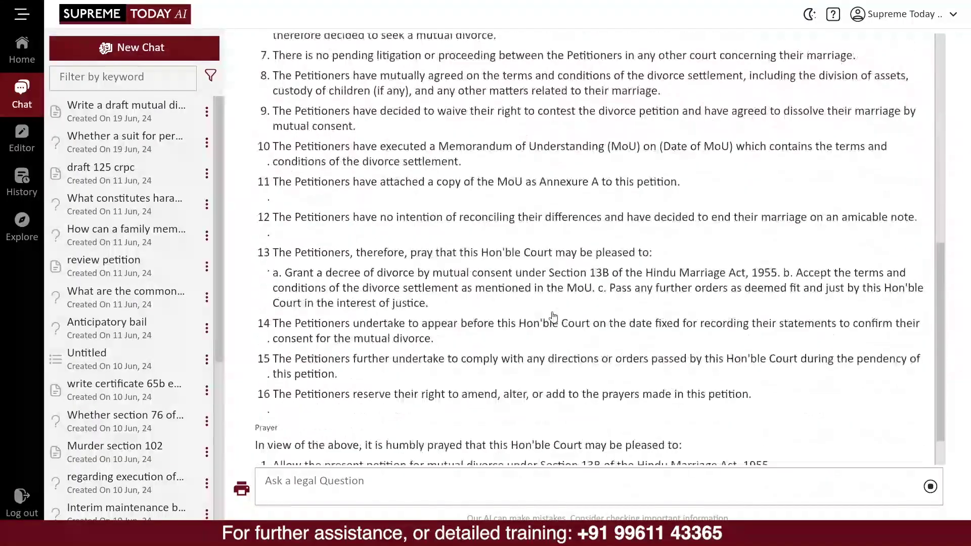
{"action": "scroll", "coordinate": [553, 318], "scroll_direction": "down", "scroll_amount": 2}
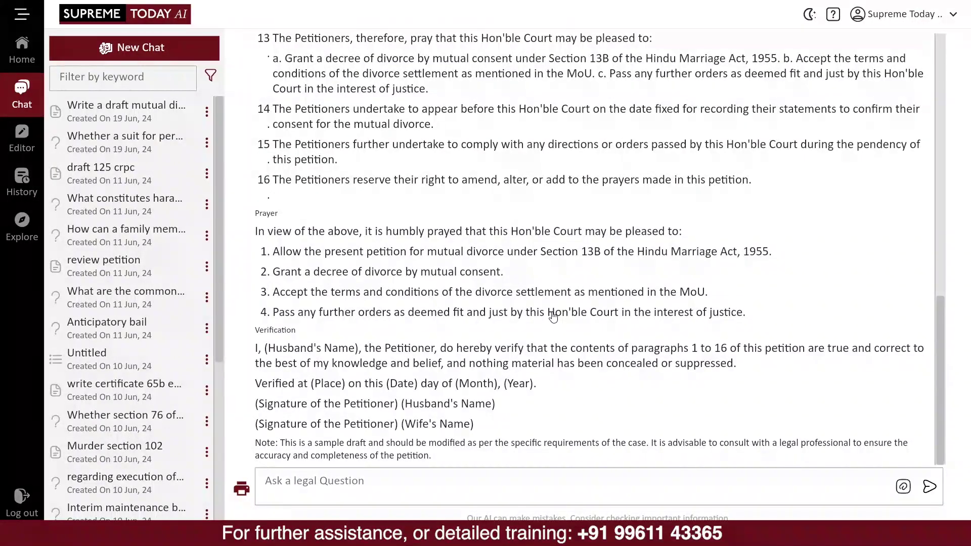
{"action": "scroll", "coordinate": [553, 318], "scroll_direction": "up", "scroll_amount": 15}
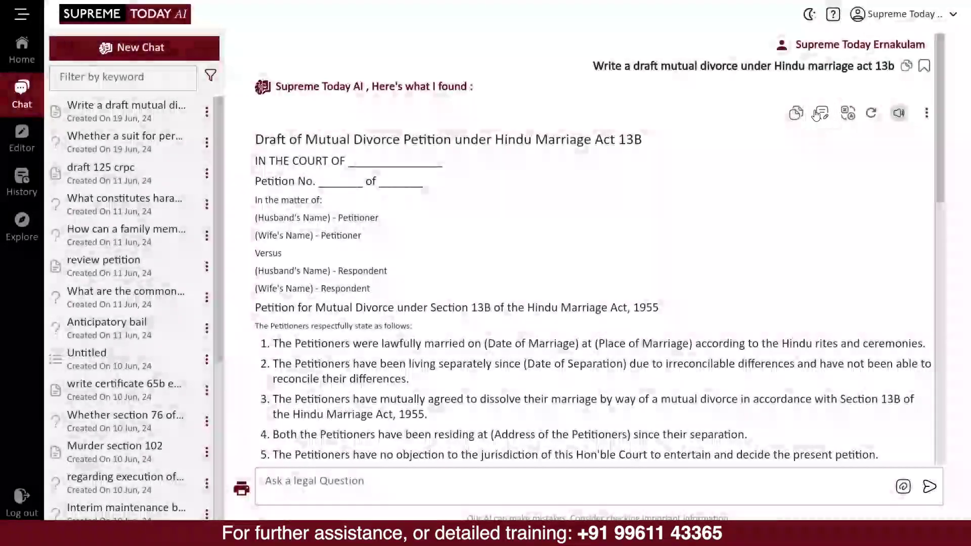
Add the drafted mutual divorce petition to the editor and scroll through it.
{"action": "left_click", "coordinate": [819, 114]}
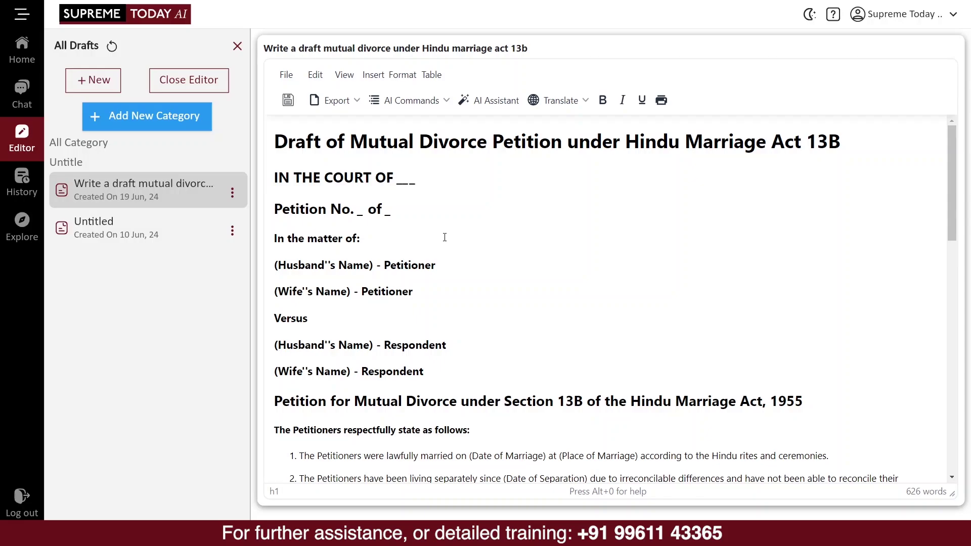
{"action": "scroll", "coordinate": [445, 237], "scroll_direction": "down", "scroll_amount": 9}
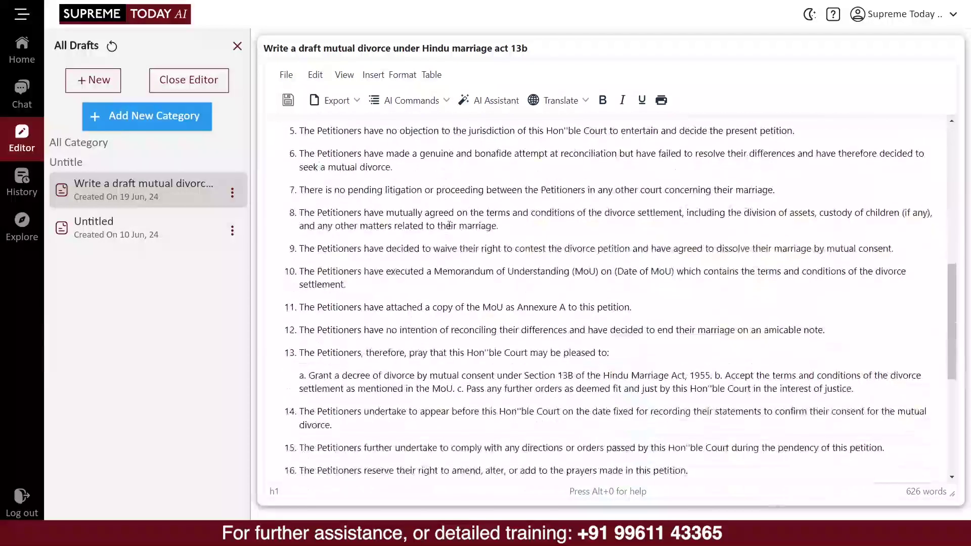
{"action": "scroll", "coordinate": [449, 225], "scroll_direction": "down", "scroll_amount": 6}
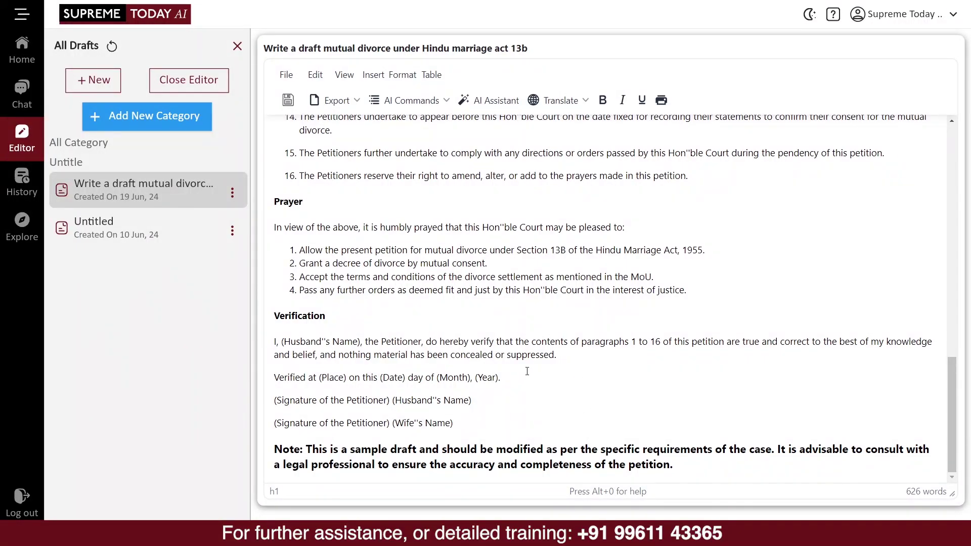
Look at the AI Commands and AI Assistant without changes, then close the editor.
{"action": "left_click", "coordinate": [444, 101]}
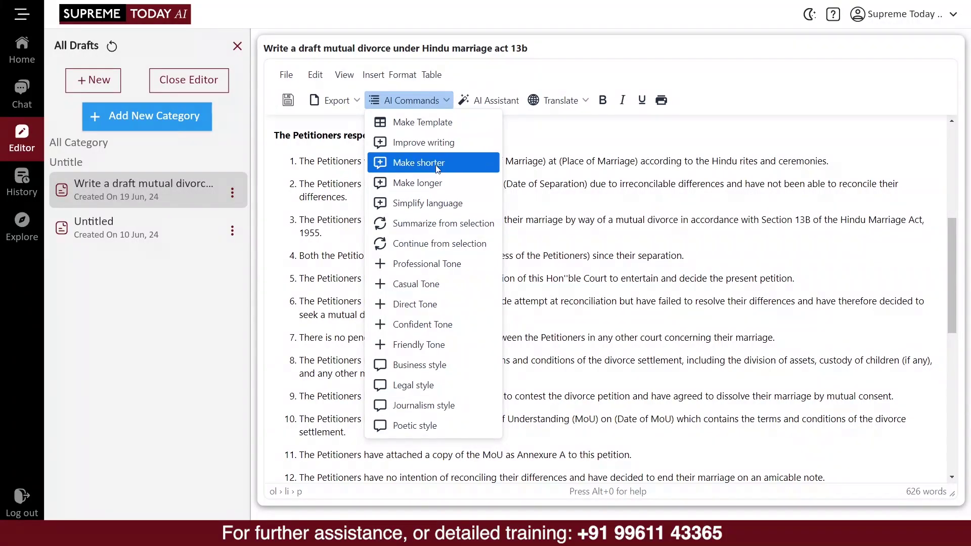
{"action": "left_click", "coordinate": [436, 103]}
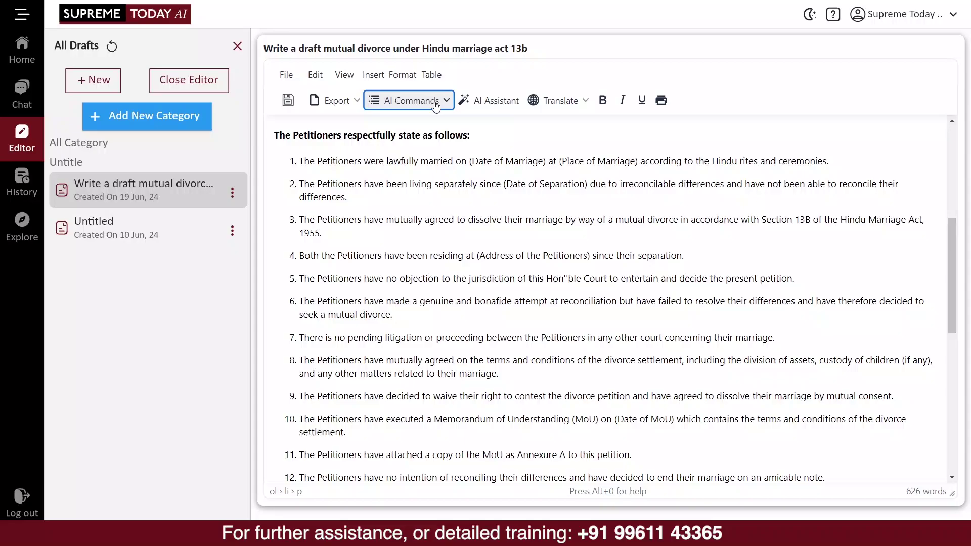
{"action": "left_click", "coordinate": [479, 102]}
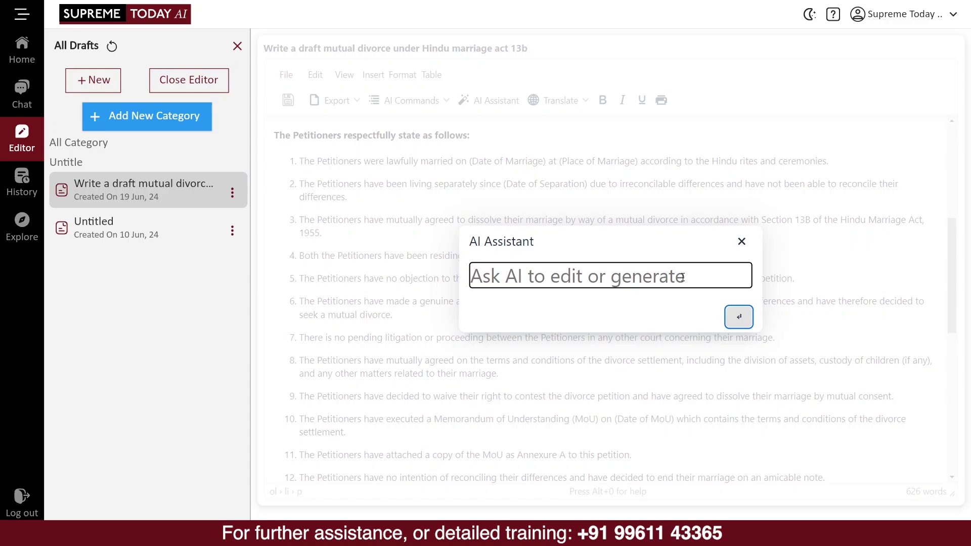
{"action": "left_click", "coordinate": [741, 242]}
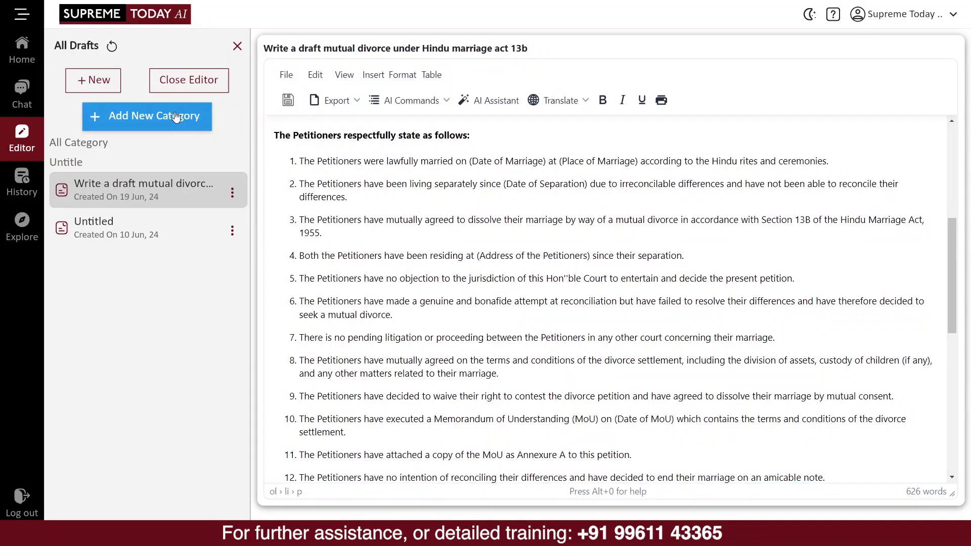
{"action": "left_click", "coordinate": [193, 79]}
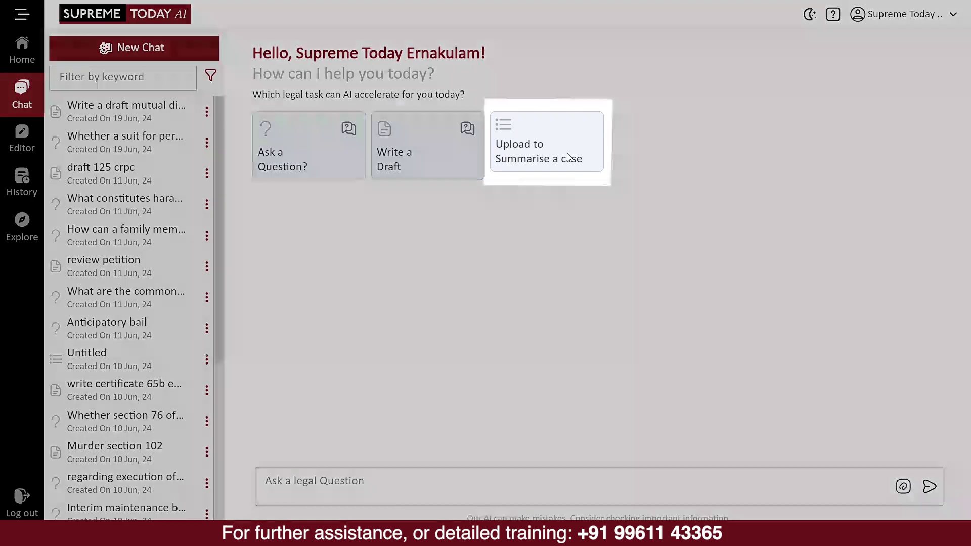
Choose Upload to Summarise a case and attach MACTOP.pdf from the computer.
{"action": "left_click", "coordinate": [570, 155]}
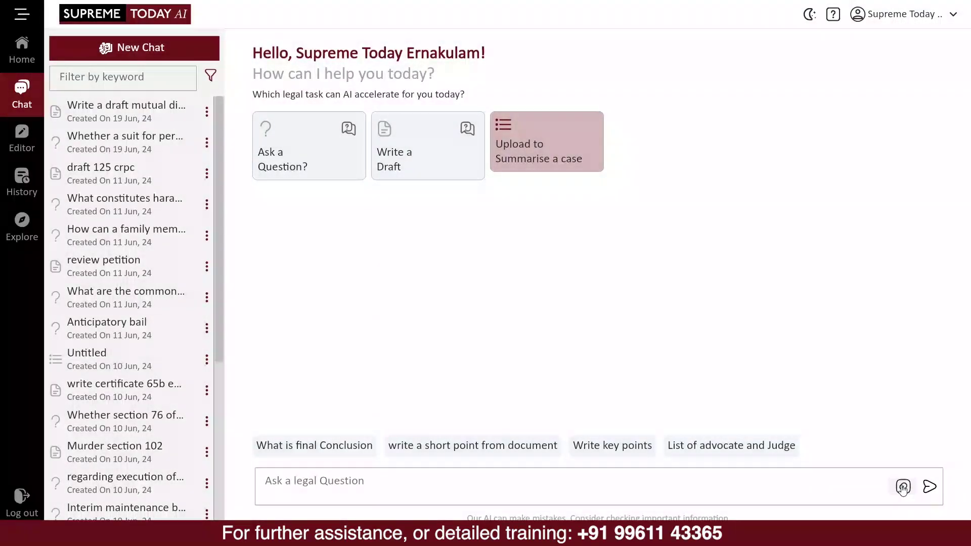
{"action": "left_click", "coordinate": [903, 487]}
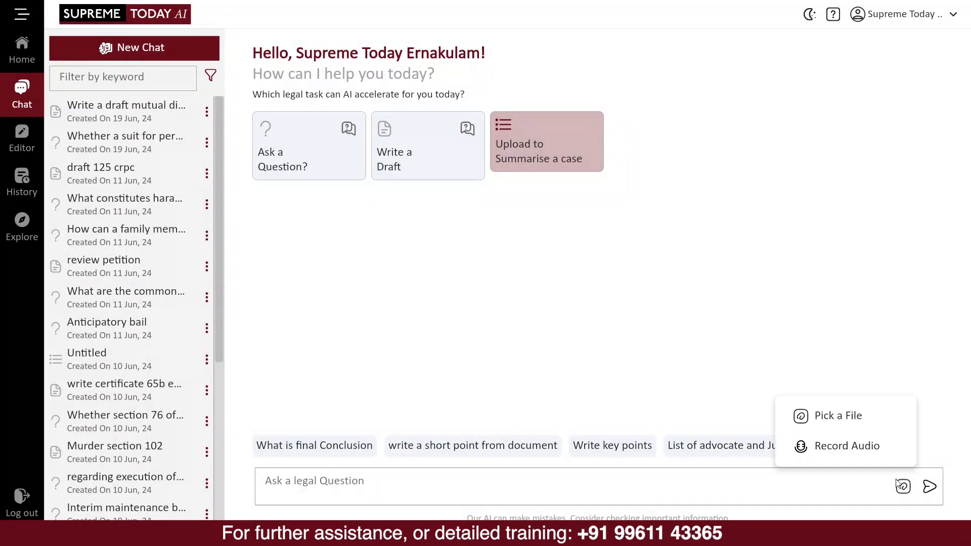
{"action": "left_click", "coordinate": [860, 418]}
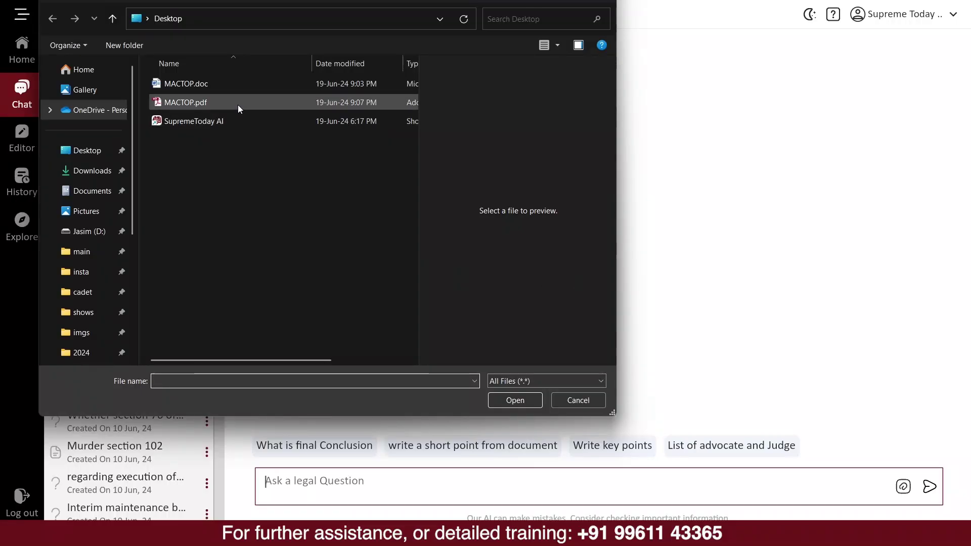
{"action": "left_click", "coordinate": [238, 104]}
{"action": "left_click", "coordinate": [515, 400]}
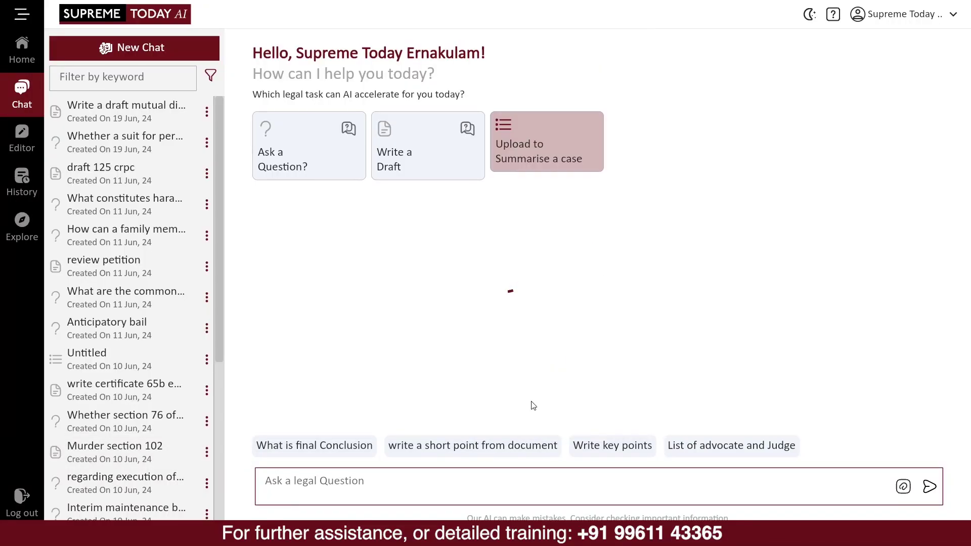
Ask 'What is the summary of this document?' about the uploaded MACTOP.pdf.
{"action": "left_click", "coordinate": [475, 445]}
{"action": "type", "text": "W"}
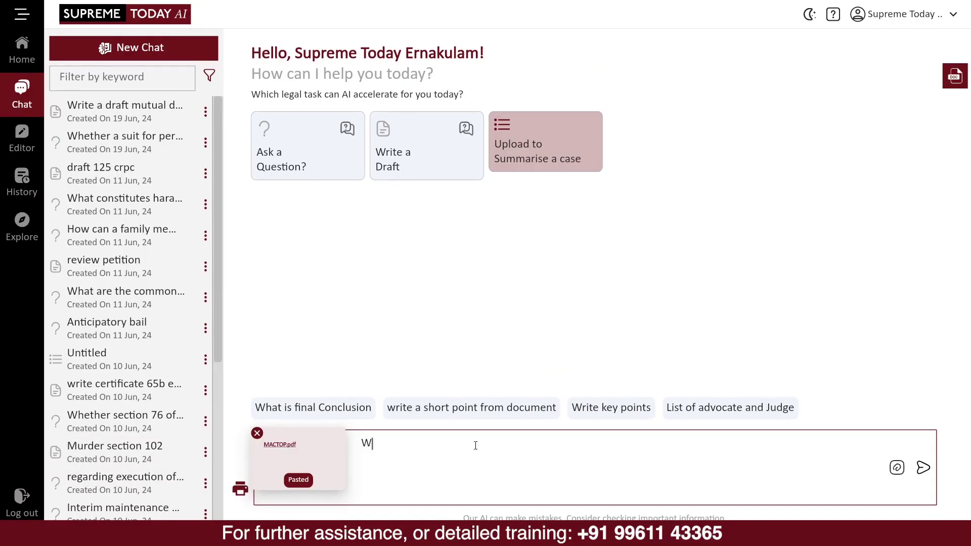
{"action": "type", "text": "hat is the summary of this document?"}
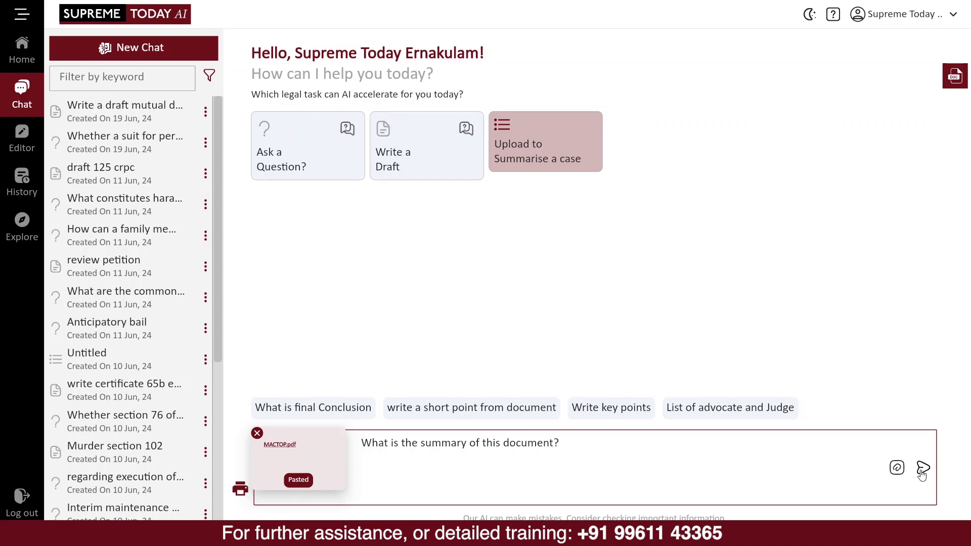
{"action": "left_click", "coordinate": [922, 470]}
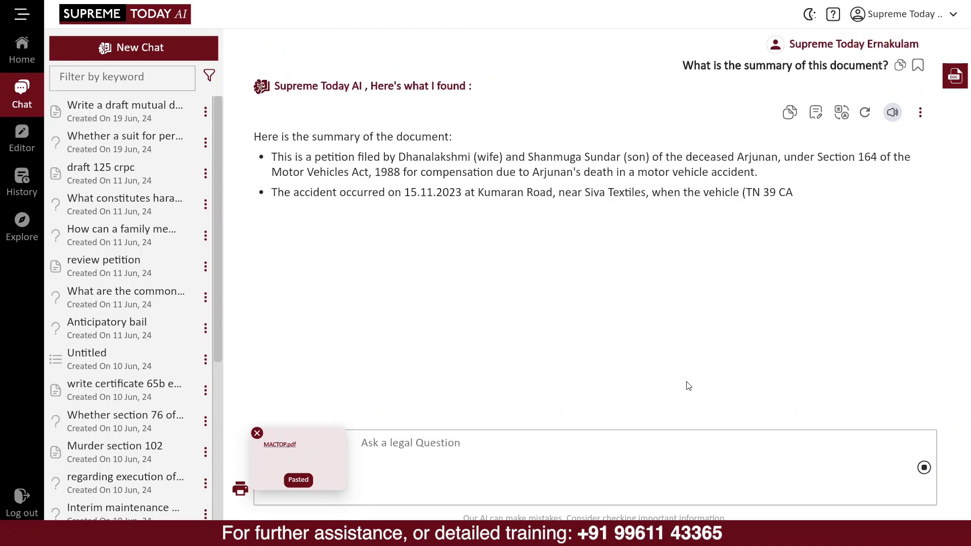